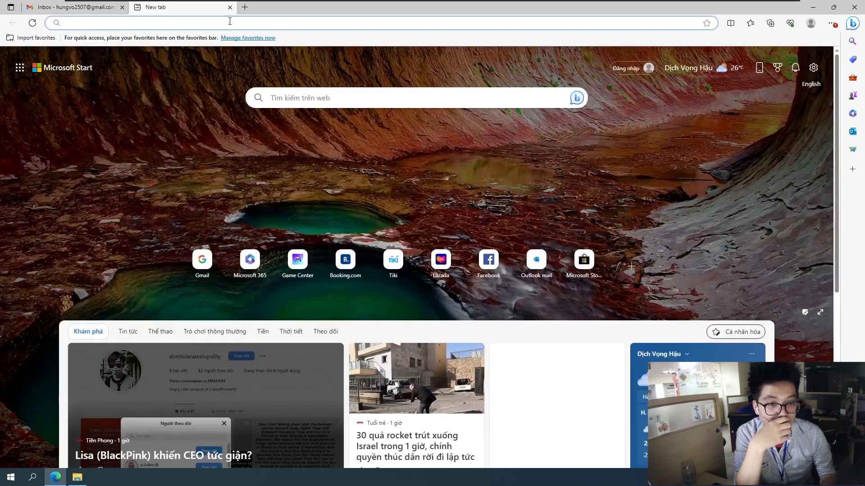
# Search the web for ngrok and open the official ngrok.com website
pyautogui.write('ngrok')
pyautogui.press('Return')
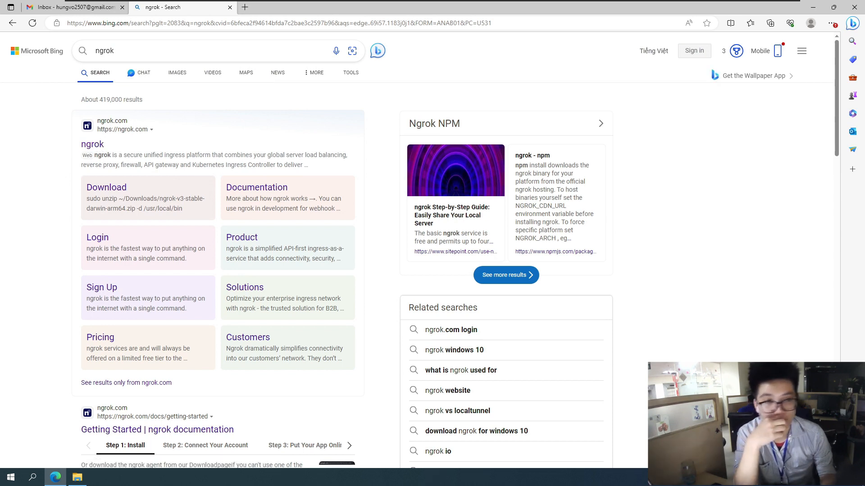
pyautogui.click(95, 147)
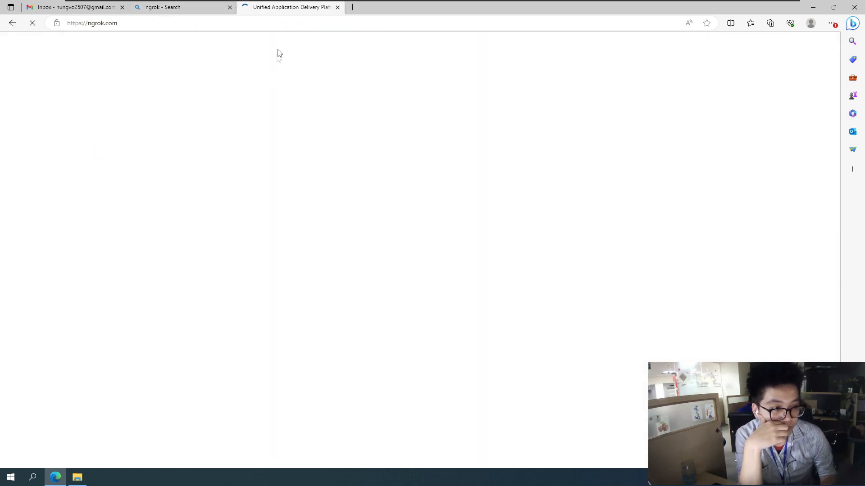
# Open the account sign-up page from the ngrok home page
pyautogui.scroll(-2, 332, 223)
pyautogui.scroll(-6, 334, 225)
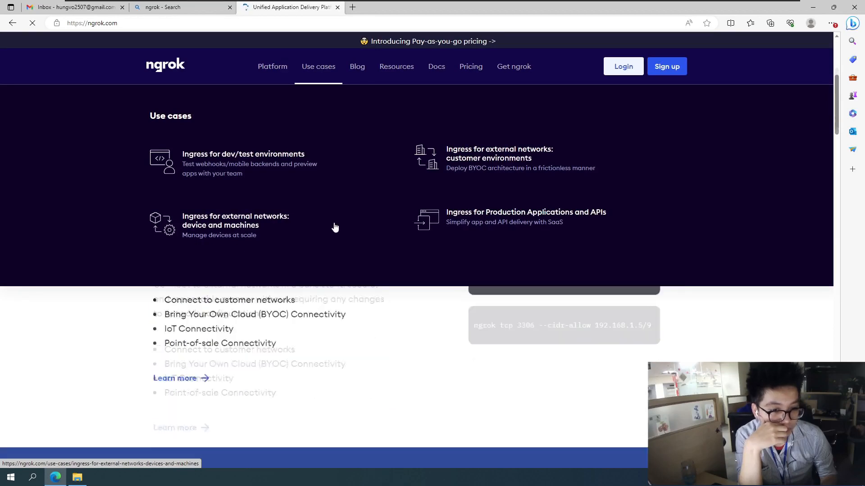
pyautogui.scroll(7, 293, 282)
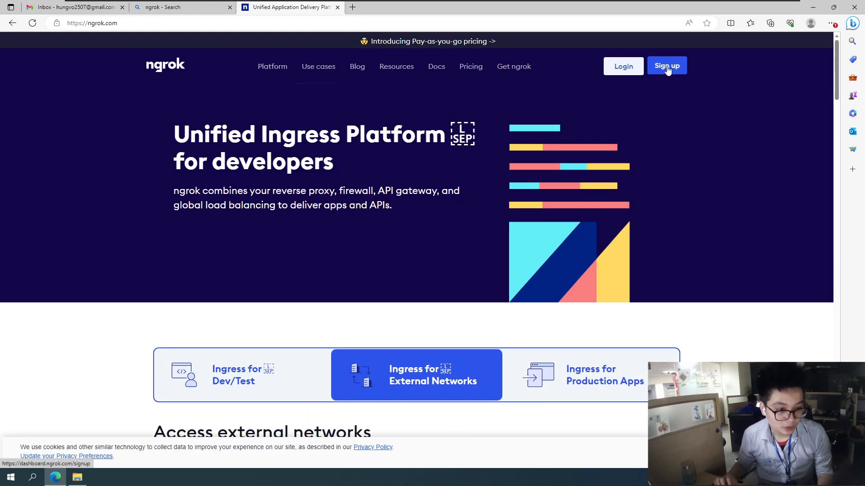
pyautogui.click(667, 67)
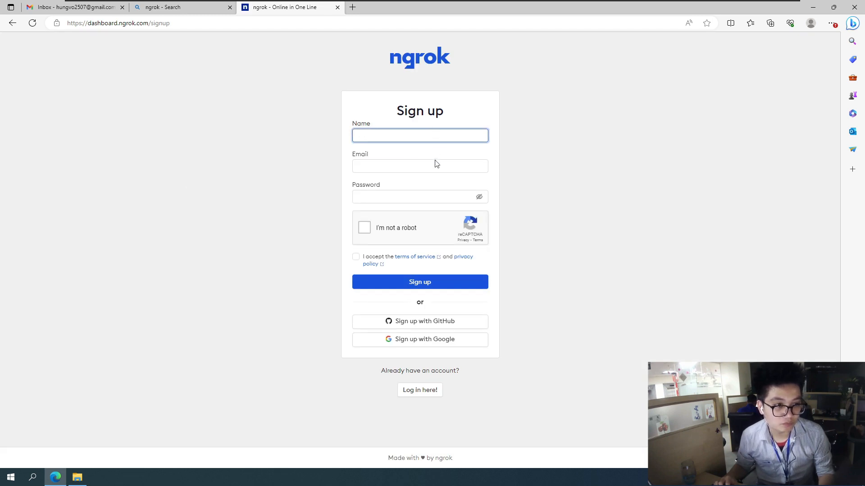
# Fill in the sign-up form with the account holder's name, e-mail address and account password
pyautogui.write('Dung Tien')
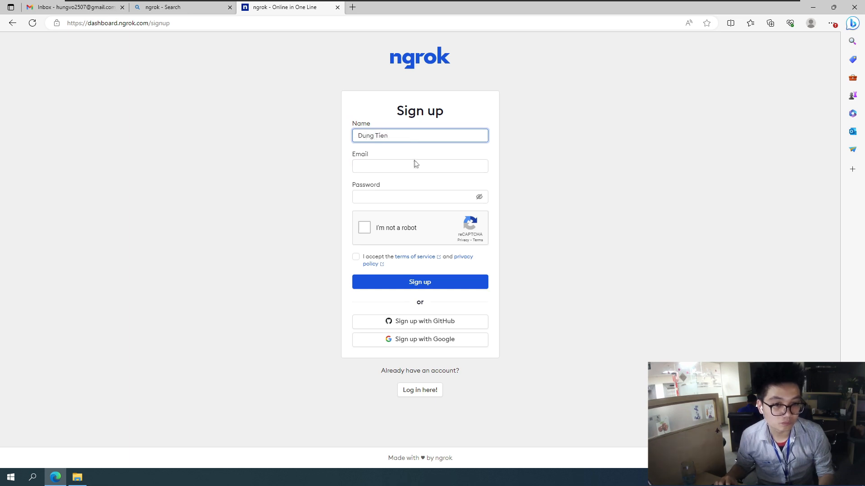
pyautogui.click(416, 165)
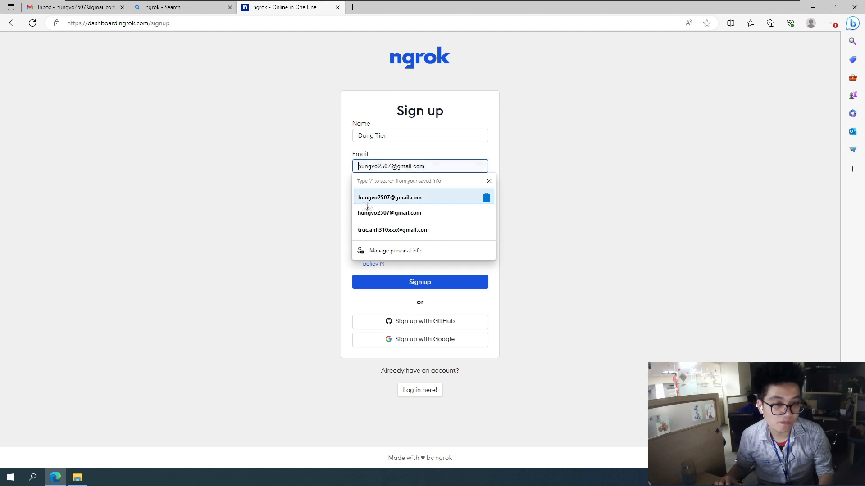
pyautogui.click(381, 198)
pyautogui.click(381, 199)
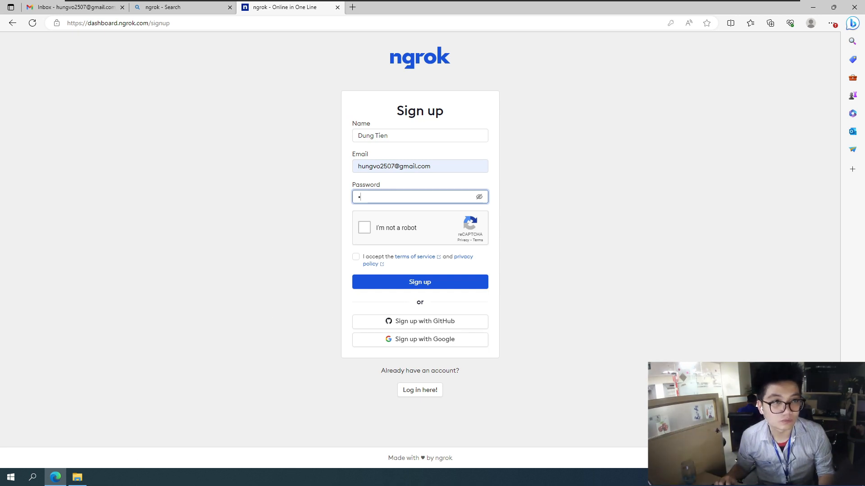
pyautogui.doubleClick(377, 196)
pyautogui.write('••')
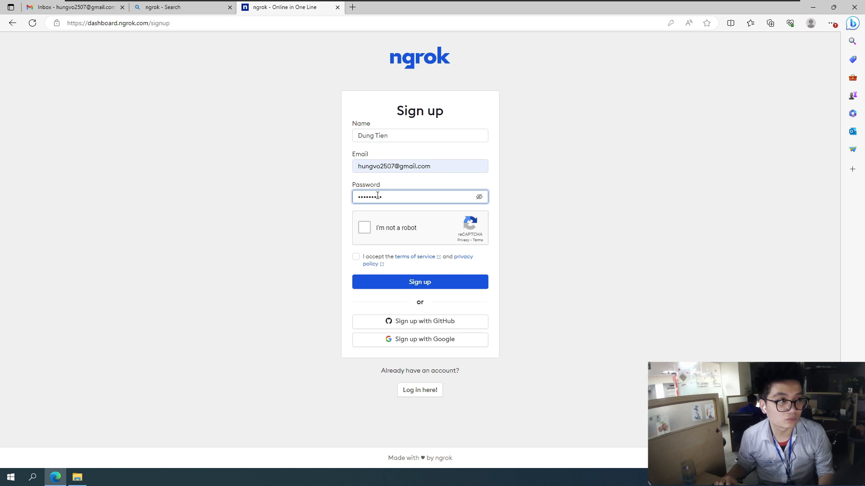
# Complete the "I'm not a robot" check, accept the terms of service and privacy policy, and submit the sign-up form
pyautogui.click(366, 228)
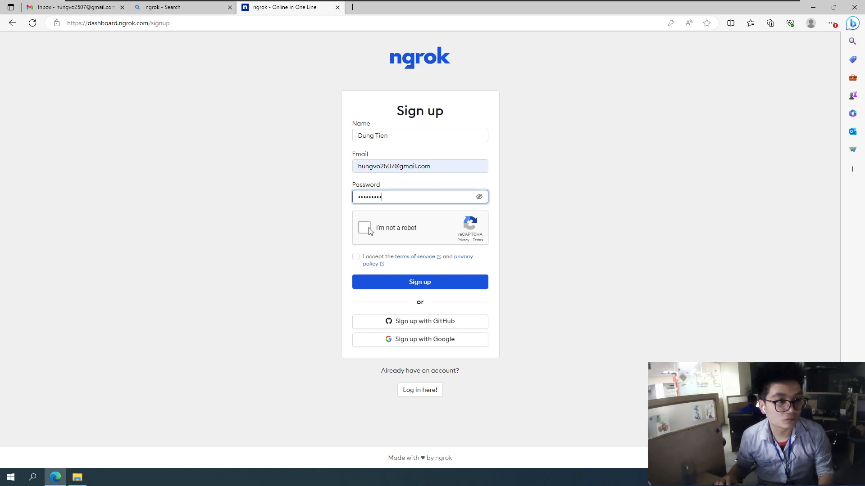
pyautogui.click(354, 257)
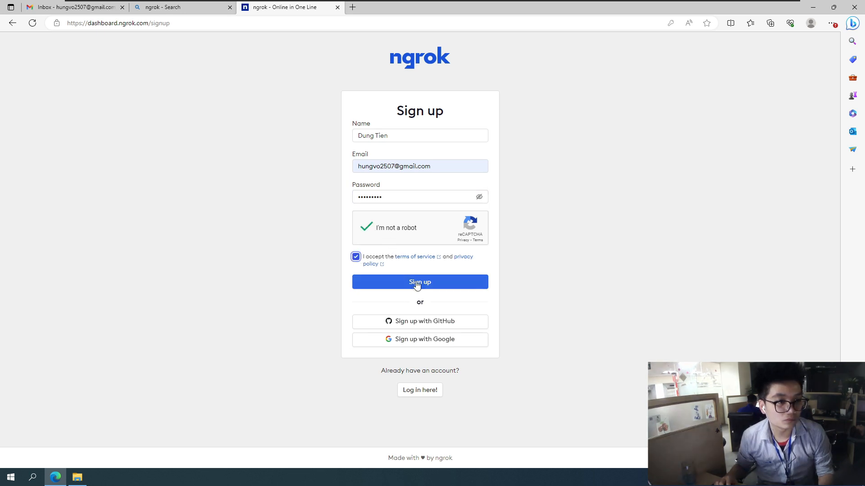
pyautogui.click(419, 283)
# Replace the account password with a longer one and resubmit the sign-up form
pyautogui.click(395, 197)
pyautogui.moveTo(396, 197); pyautogui.dragTo(311, 198)
pyautogui.write('********')
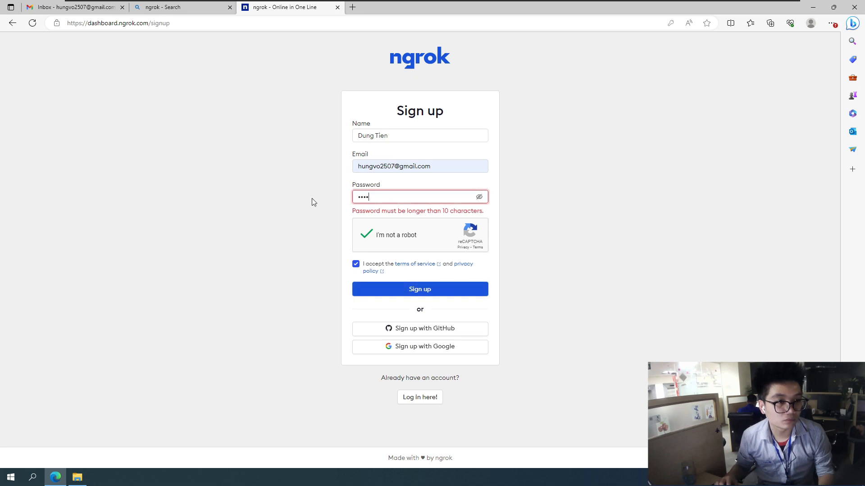
pyautogui.write('******')
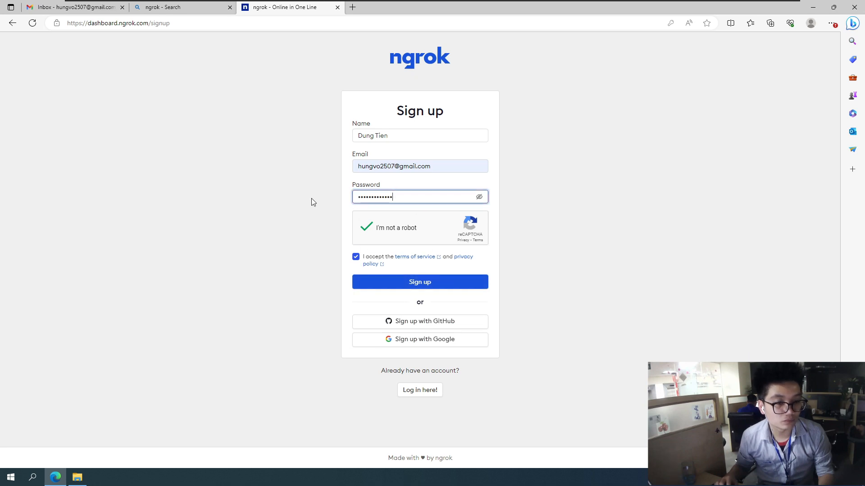
pyautogui.click(429, 287)
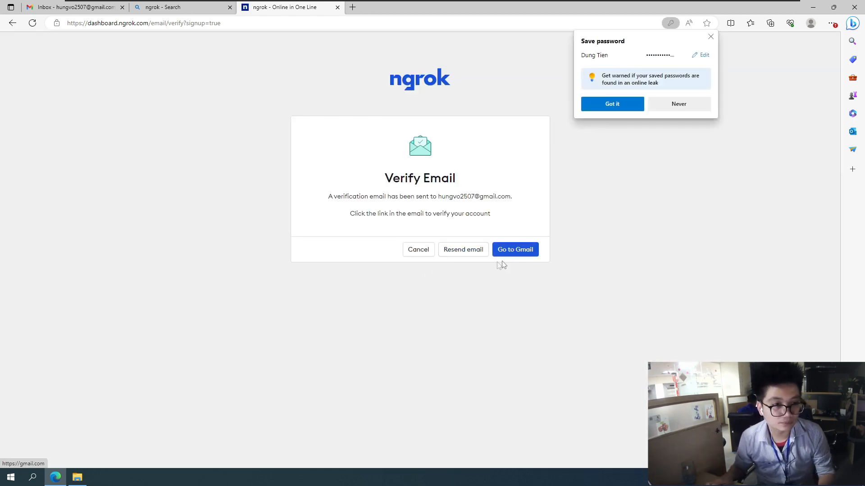
# Switch to the Gmail inbox to look for the ngrok verification e-mail
pyautogui.click(50, 9)
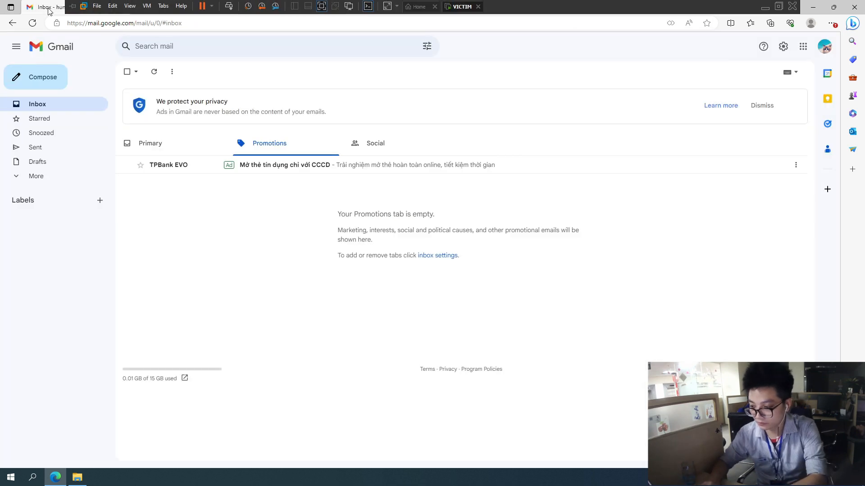
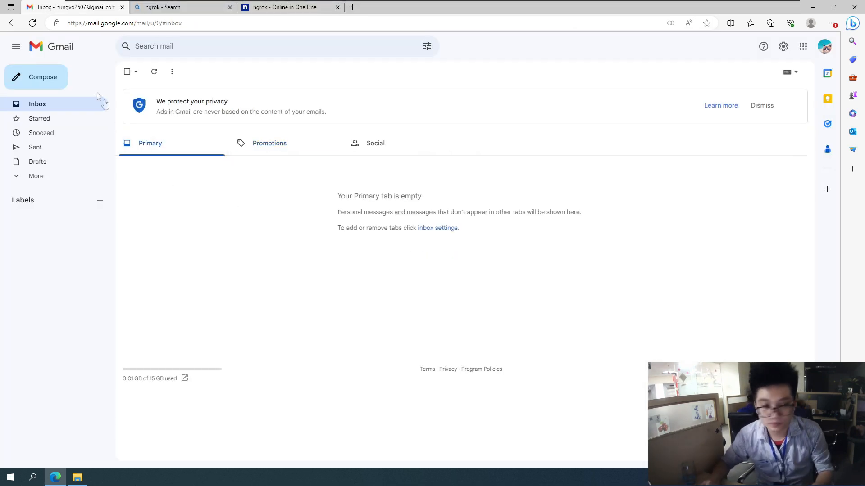
# Reload the inbox, open the "Verify email address for ngrok.com" message and follow its confirmation link
pyautogui.click(32, 23)
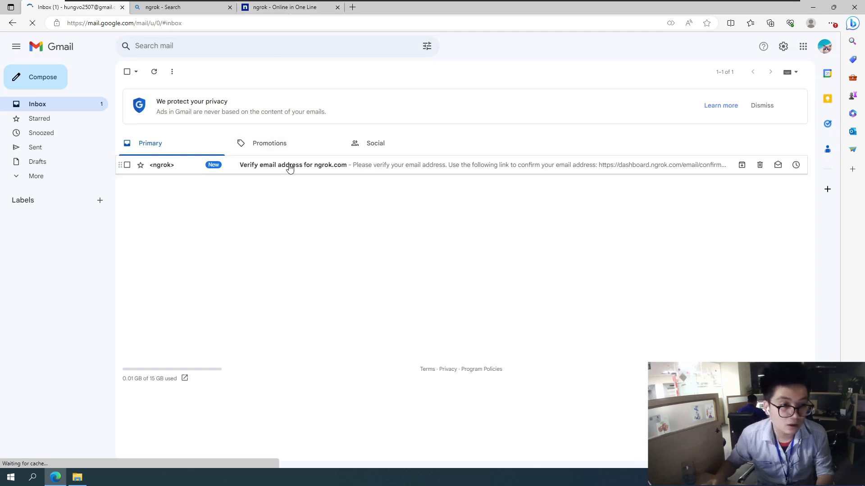
pyautogui.click(290, 168)
pyautogui.click(295, 177)
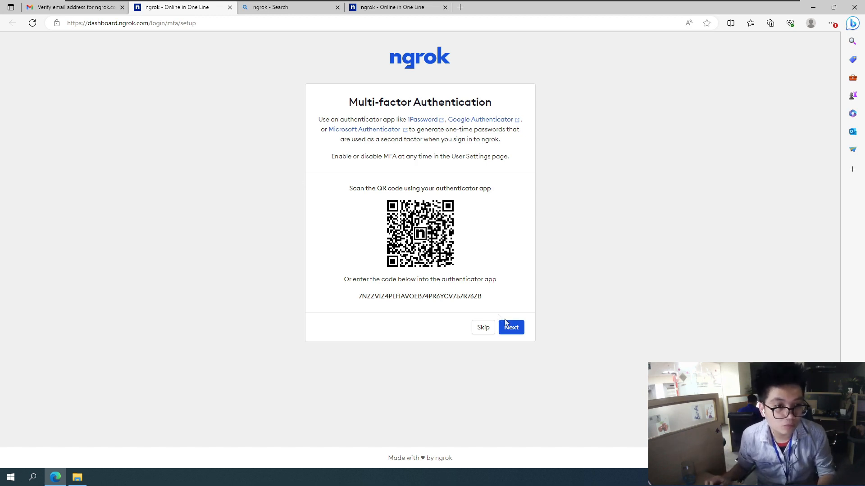
# Skip multi-factor authentication and submit the welcome questionnaire with Devices, A customer network and My developers
pyautogui.click(483, 328)
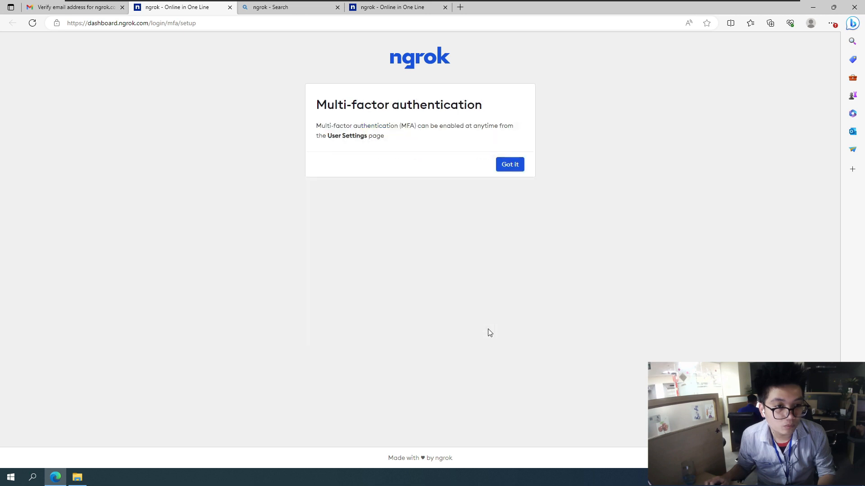
pyautogui.click(510, 165)
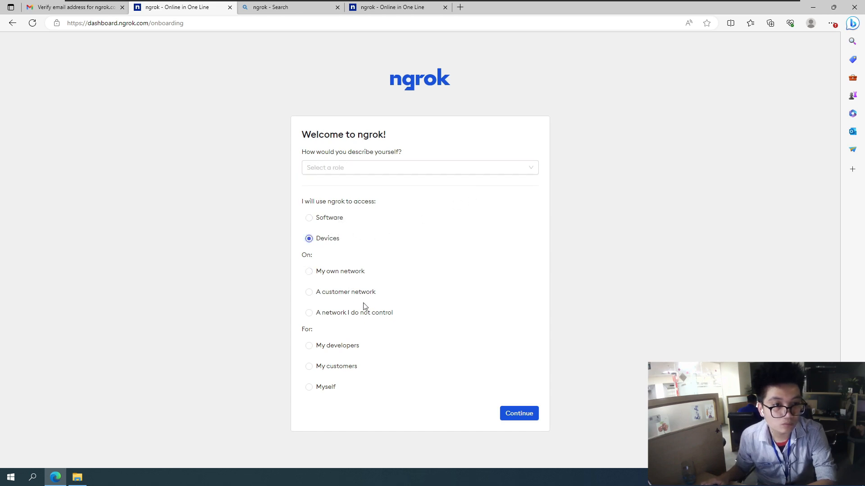
pyautogui.click(337, 346)
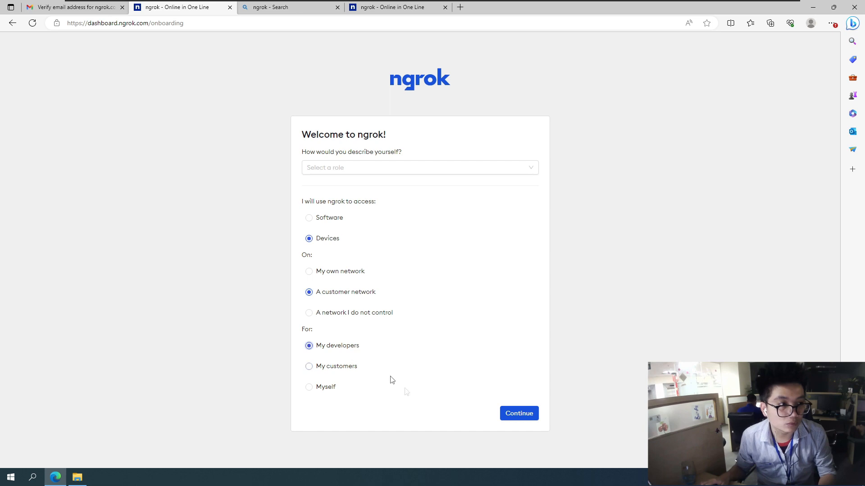
pyautogui.click(518, 415)
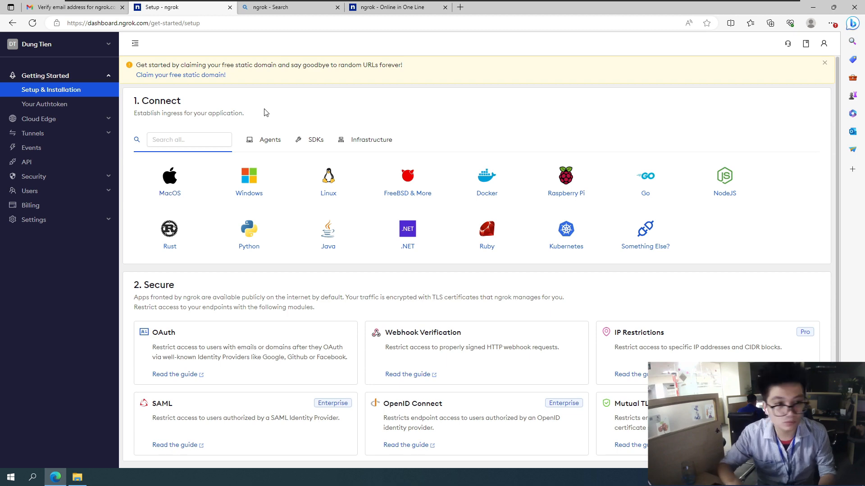
# View the account's authtoken page, and open the Windows setup instructions in a separate tab
pyautogui.click(56, 104)
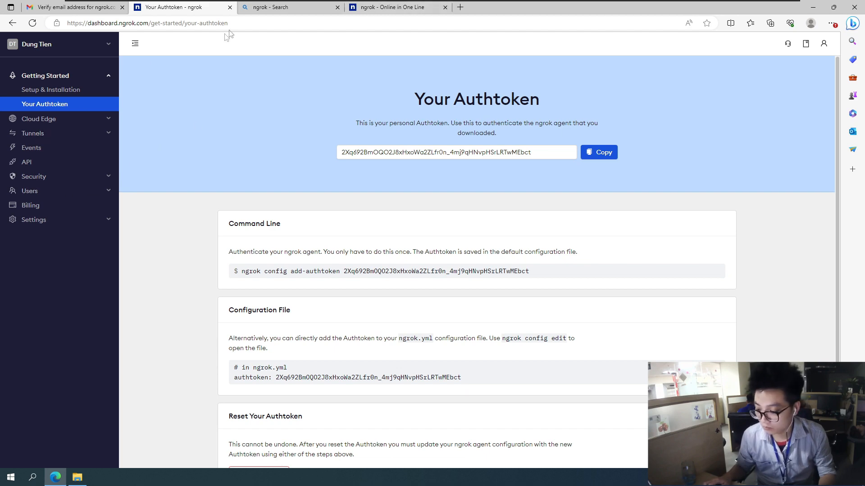
pyautogui.click(56, 90)
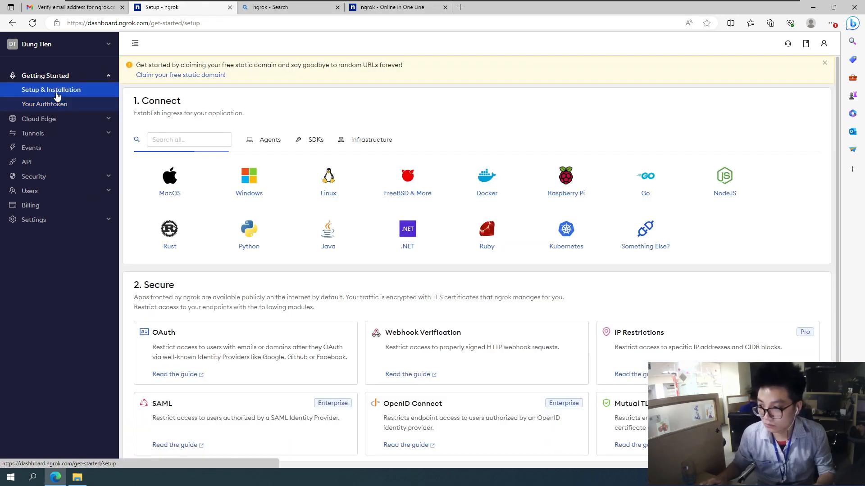
pyautogui.middleClick(245, 194)
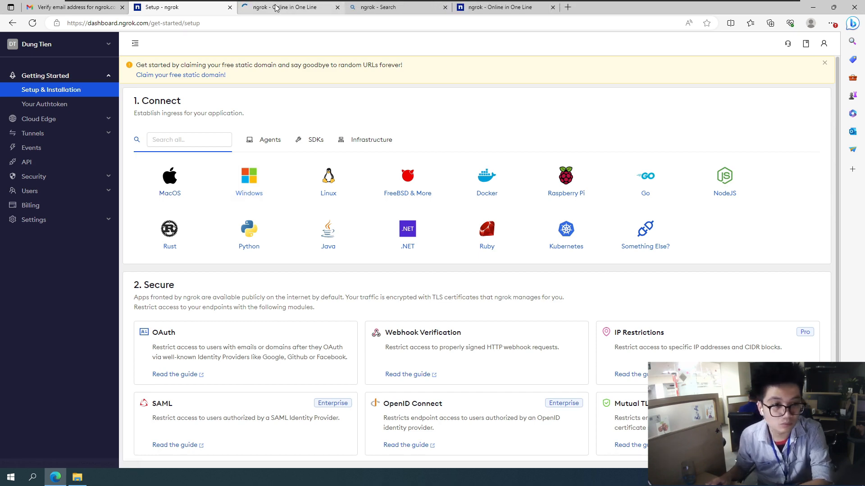
pyautogui.click(280, 7)
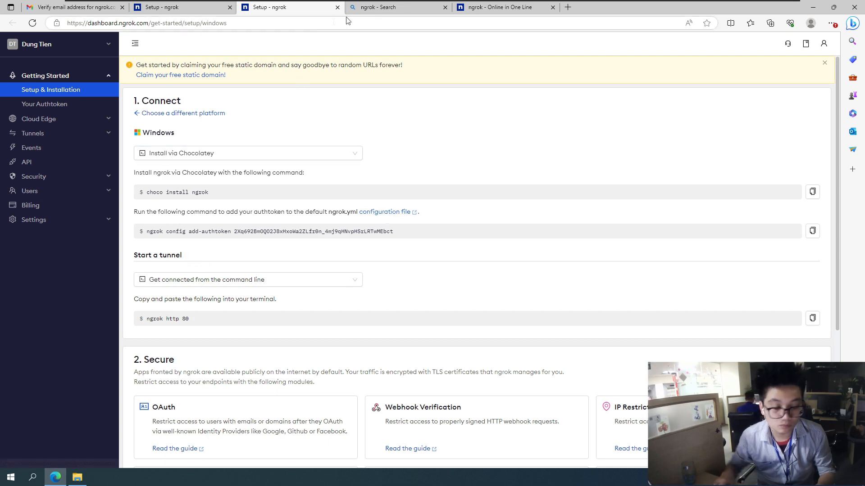
# Open ngrok's download page from the search results and download the Windows (64-bit) ZIP file
pyautogui.click(383, 7)
pyautogui.click(388, 23)
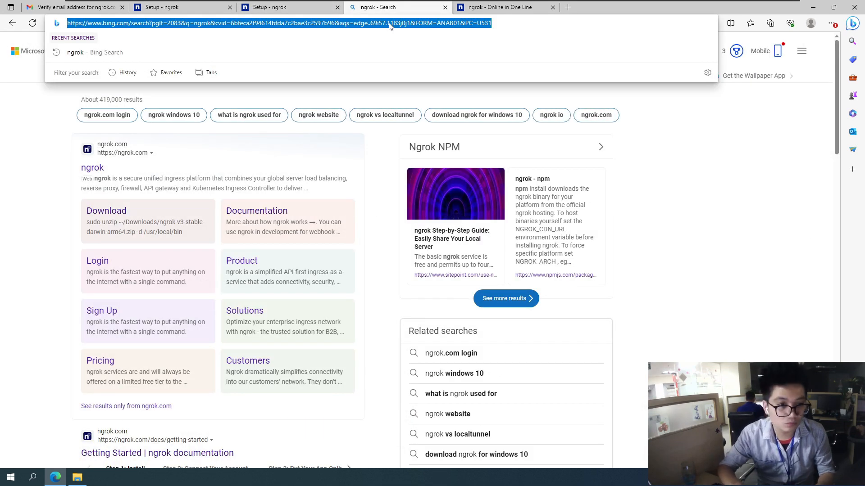
pyautogui.click(104, 210)
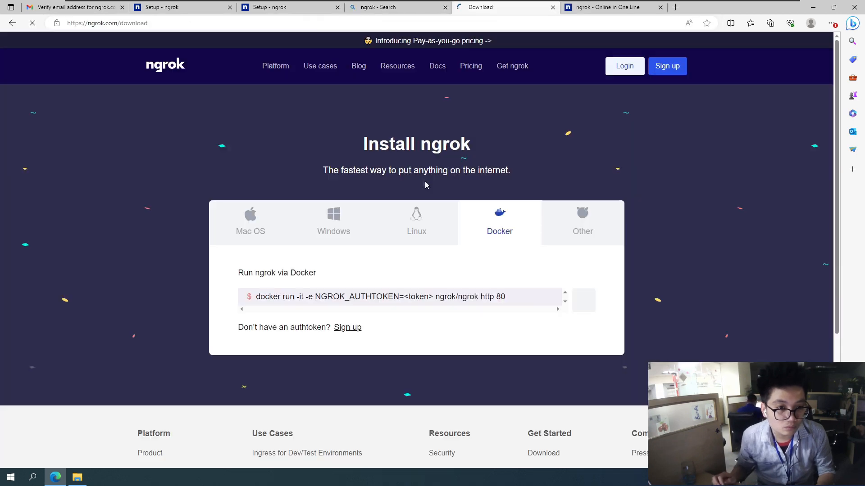
pyautogui.click(333, 222)
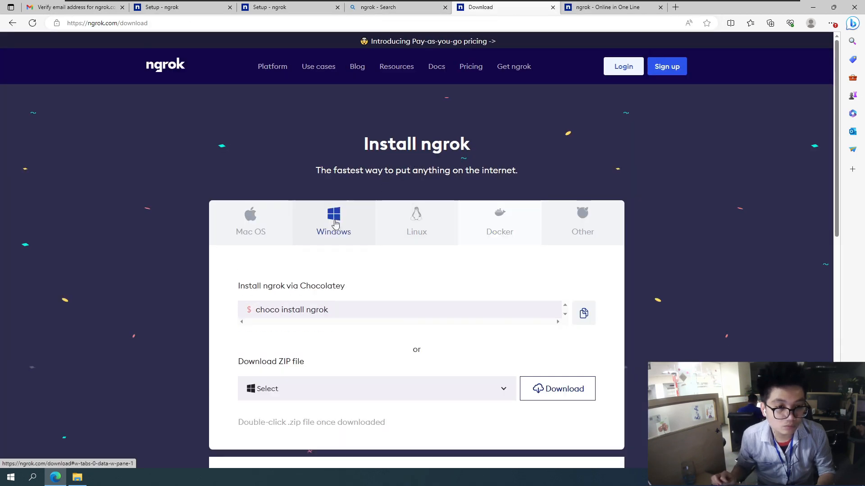
pyautogui.click(356, 396)
pyautogui.click(297, 430)
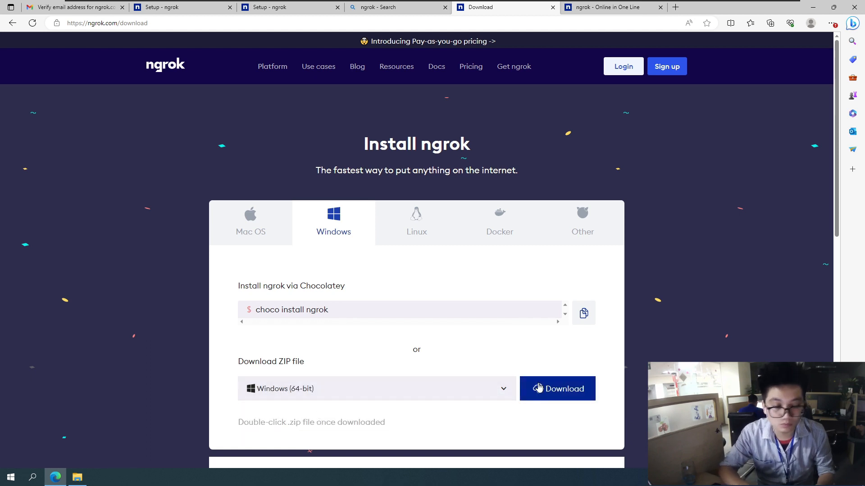
pyautogui.click(557, 389)
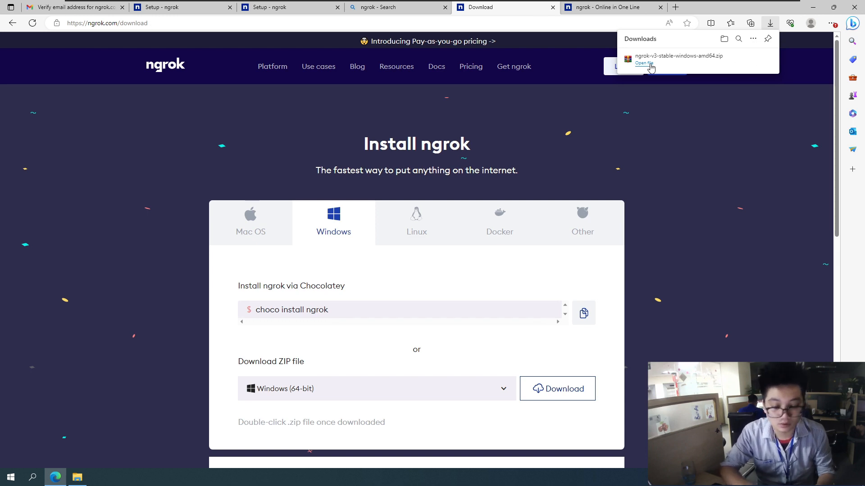
# Show the downloaded ZIP in its folder and extract it to the subfolder ngrok-v3-stable-windows-amd64
pyautogui.click(739, 59)
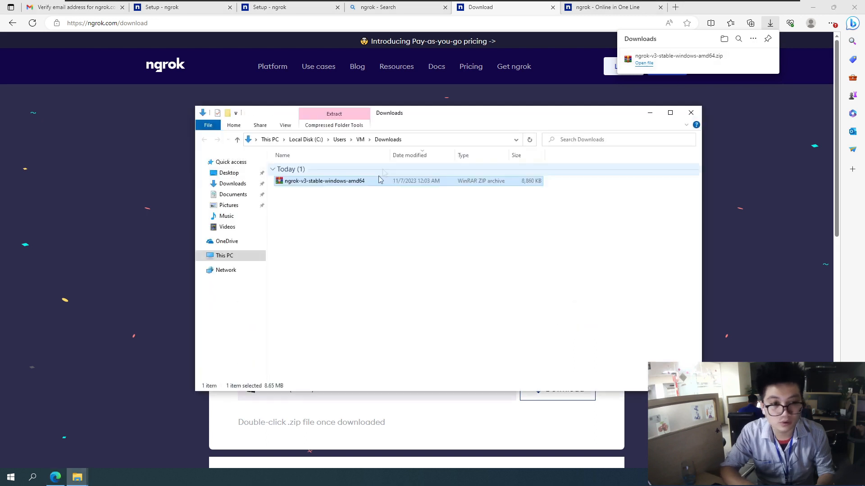
pyautogui.rightClick(346, 186)
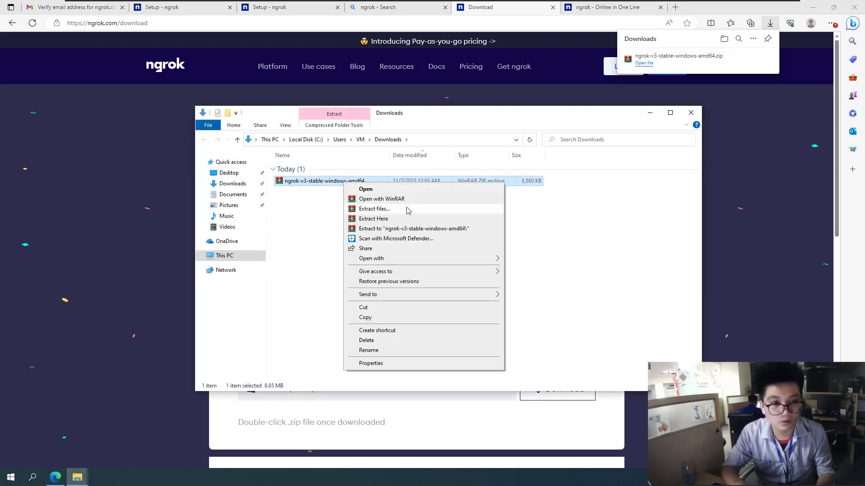
pyautogui.click(406, 230)
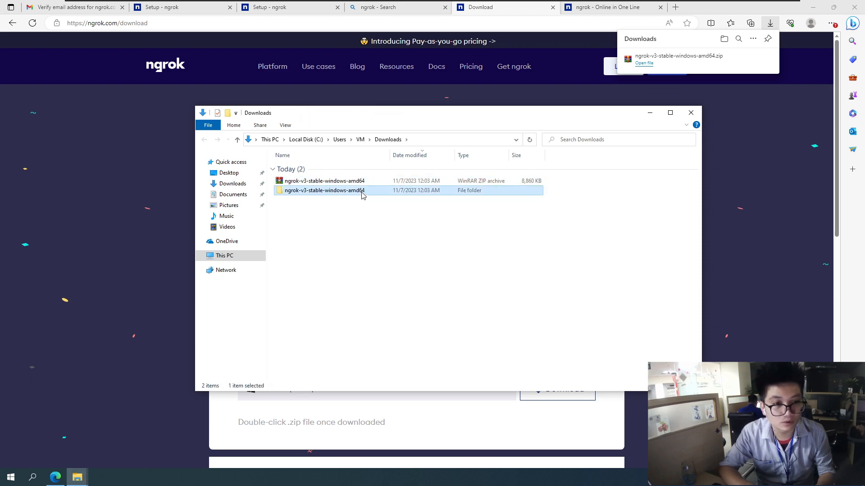
# Open the extracted ngrok-v3-stable-windows-amd64 folder, run the ngrok application and look through its command help
pyautogui.doubleClick(363, 193)
pyautogui.click(318, 172)
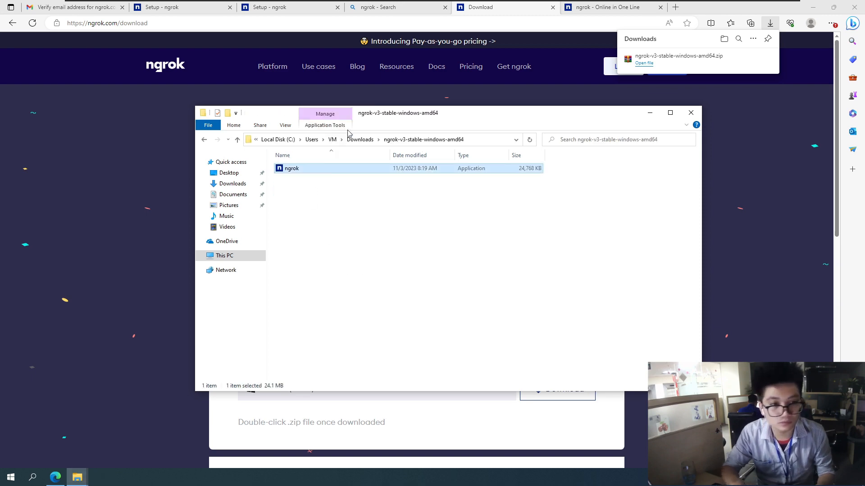
pyautogui.moveTo(450, 116); pyautogui.dragTo(340, 108)
pyautogui.click(328, 207)
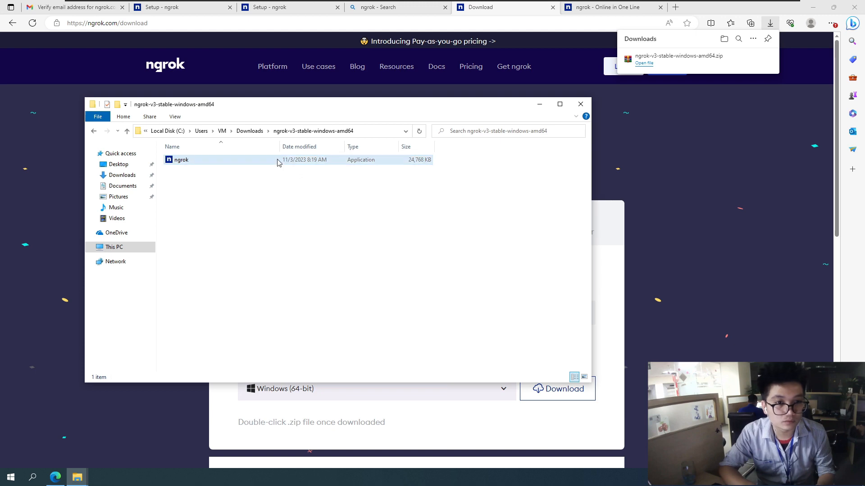
pyautogui.doubleClick(278, 161)
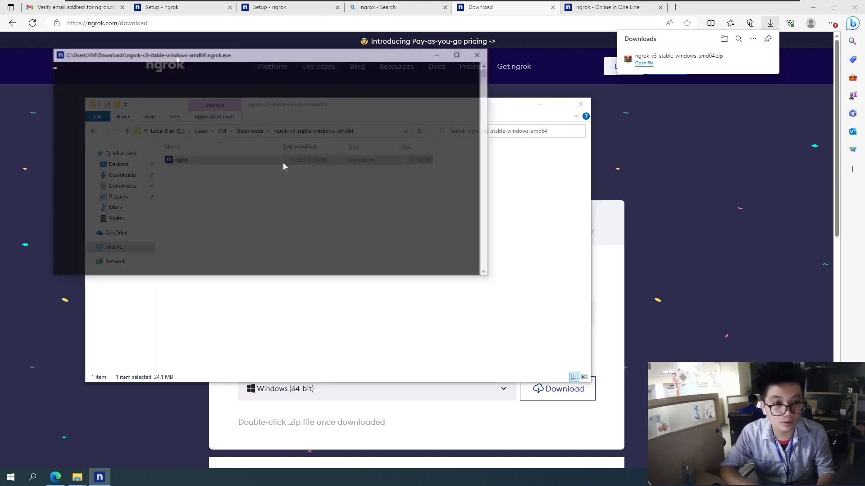
pyautogui.scroll(2, 248, 225)
pyautogui.scroll(-3, 248, 224)
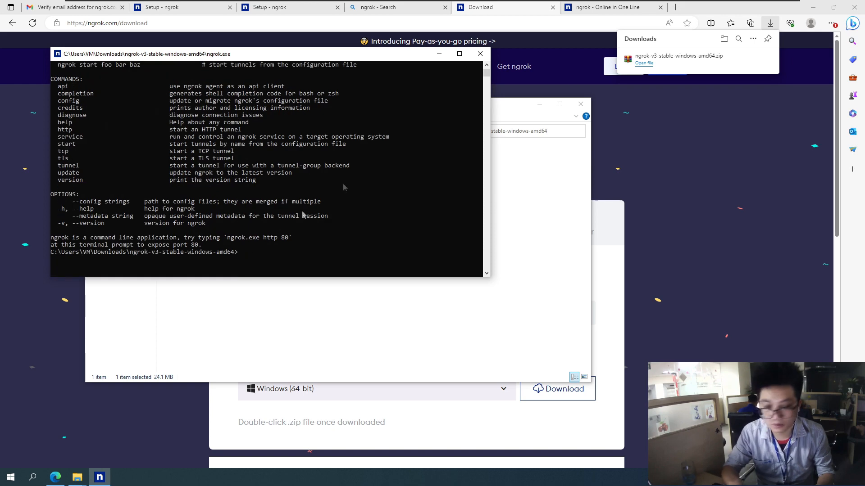
# Load localhost in the browser's search results tab to check for a local web server
pyautogui.click(378, 9)
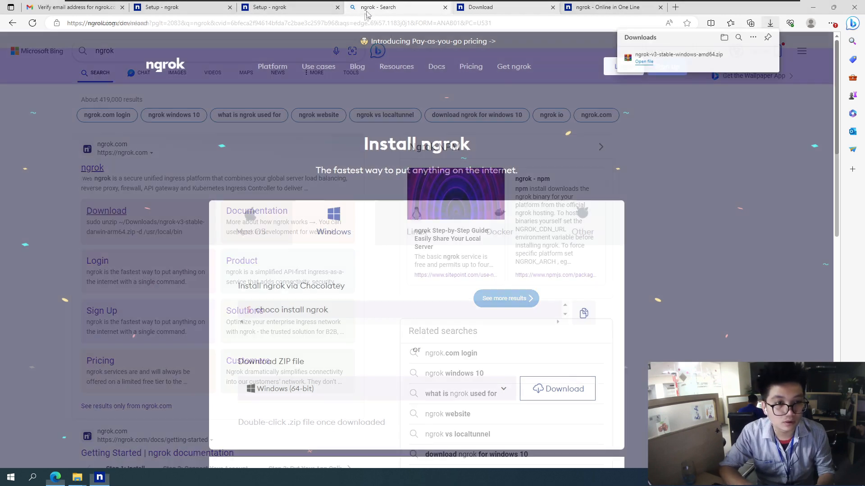
pyautogui.click(361, 23)
pyautogui.write('localhost')
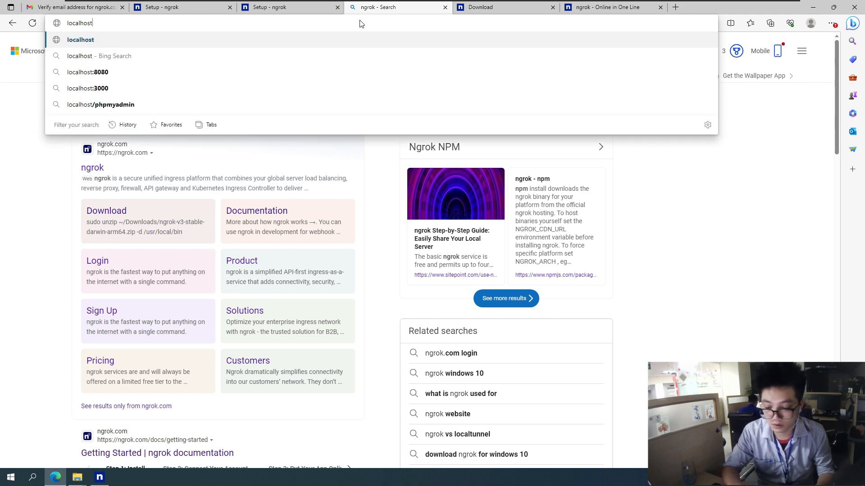
pyautogui.press('Return')
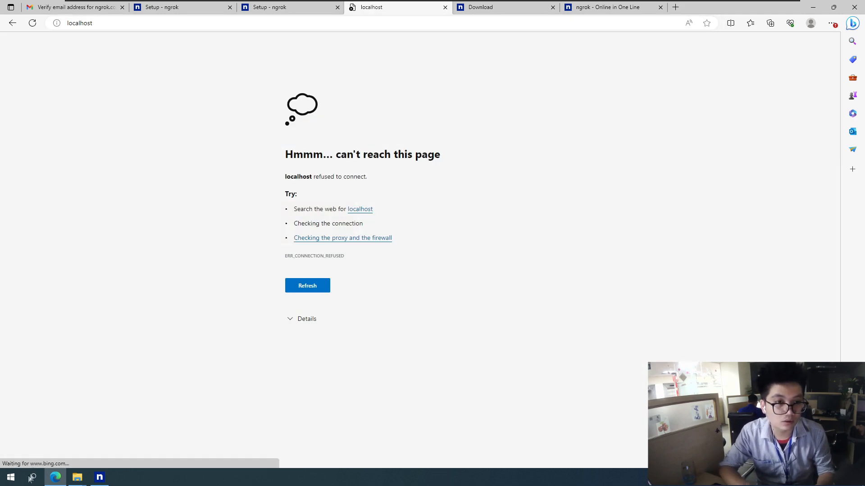
# Open Control Panel's Programs and Features and bring up the dialog for turning Windows features on or off
pyautogui.click(11, 479)
pyautogui.write('control')
pyautogui.press('Return')
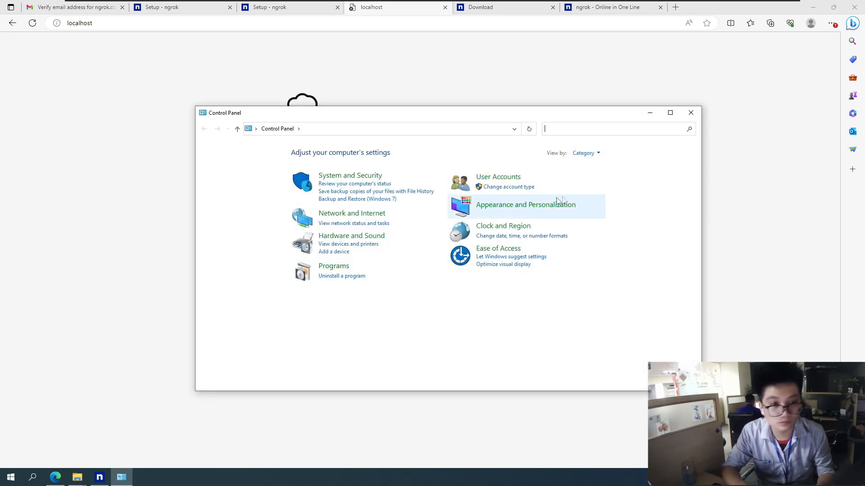
pyautogui.click(326, 269)
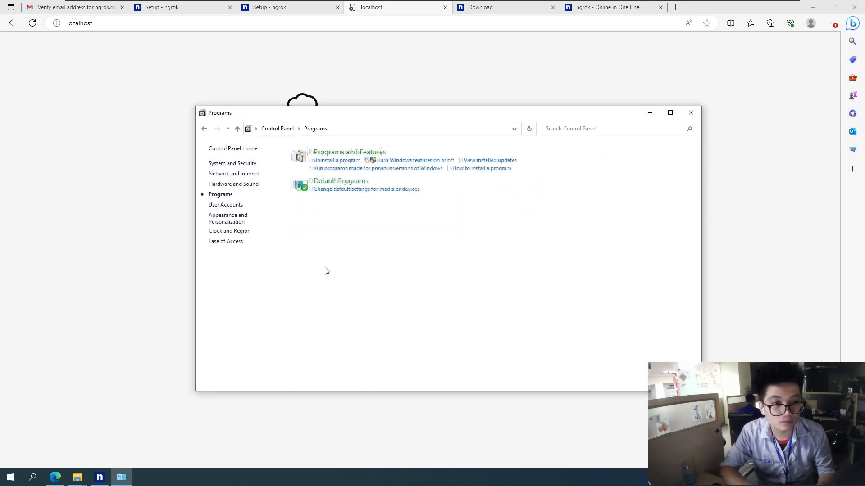
pyautogui.click(341, 157)
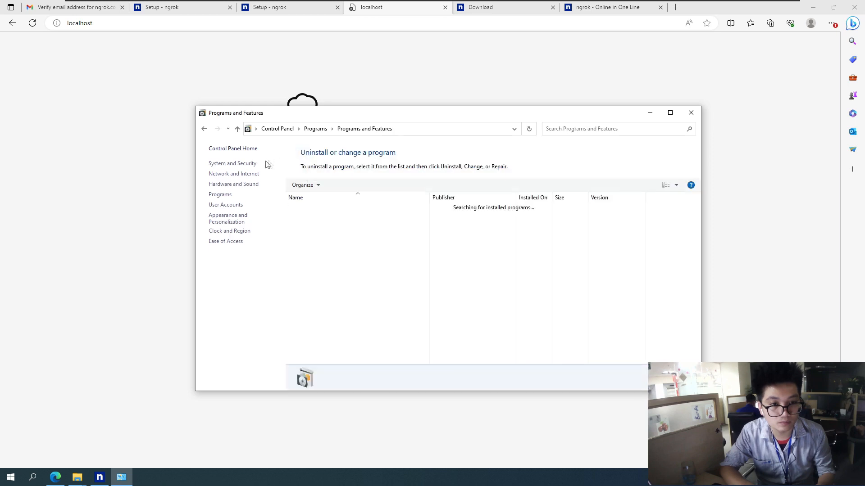
pyautogui.click(255, 176)
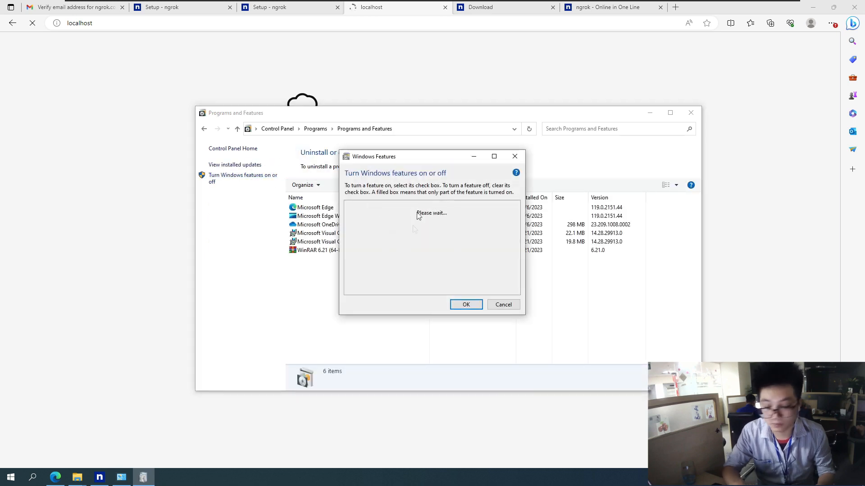
# Enable Internet Information Services and Internet Information Services Hostable Web Core, and apply the changes
pyautogui.moveTo(428, 158); pyautogui.dragTo(235, 94)
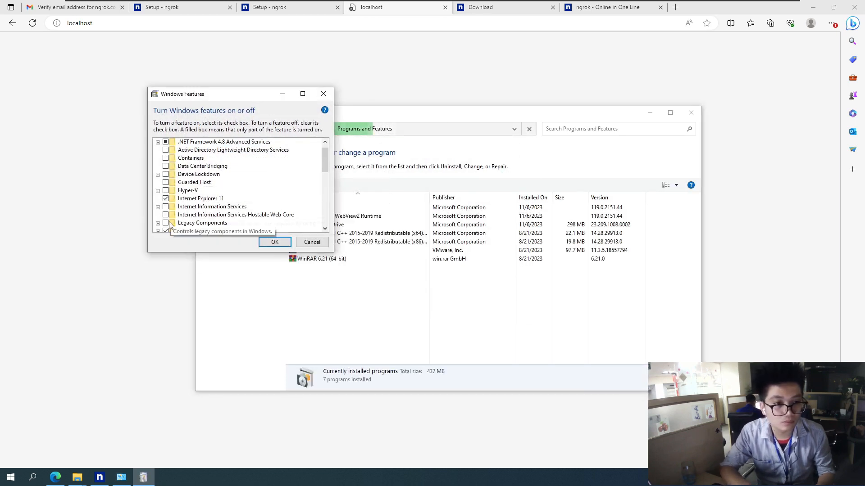
pyautogui.click(165, 207)
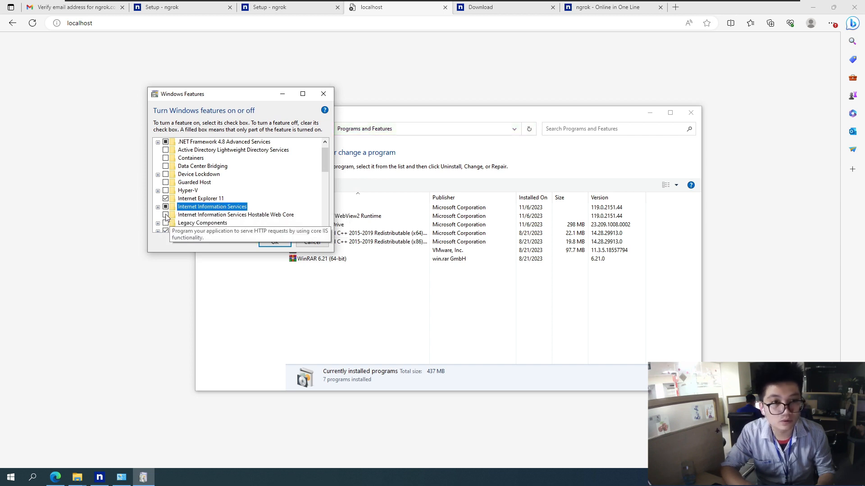
pyautogui.click(165, 215)
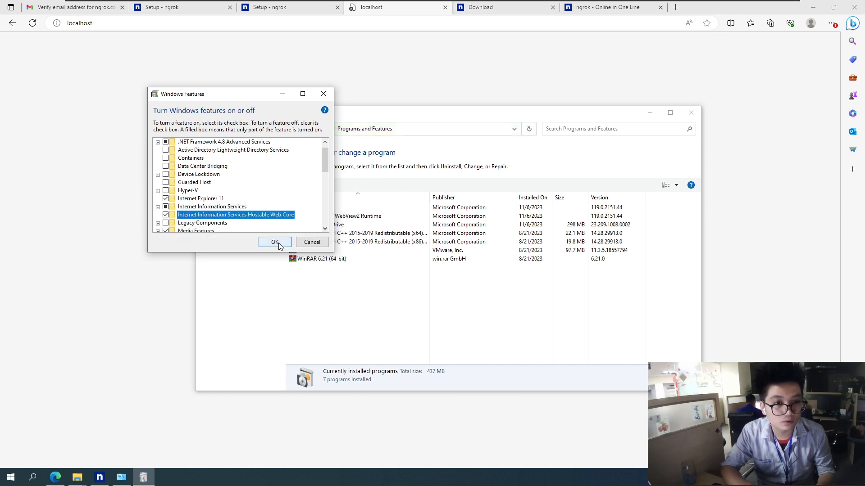
pyautogui.click(275, 243)
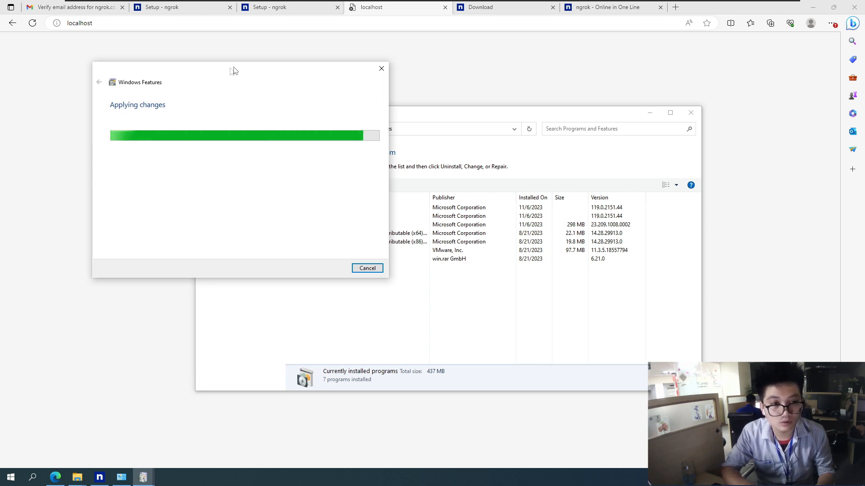
pyautogui.moveTo(236, 70); pyautogui.dragTo(203, 68)
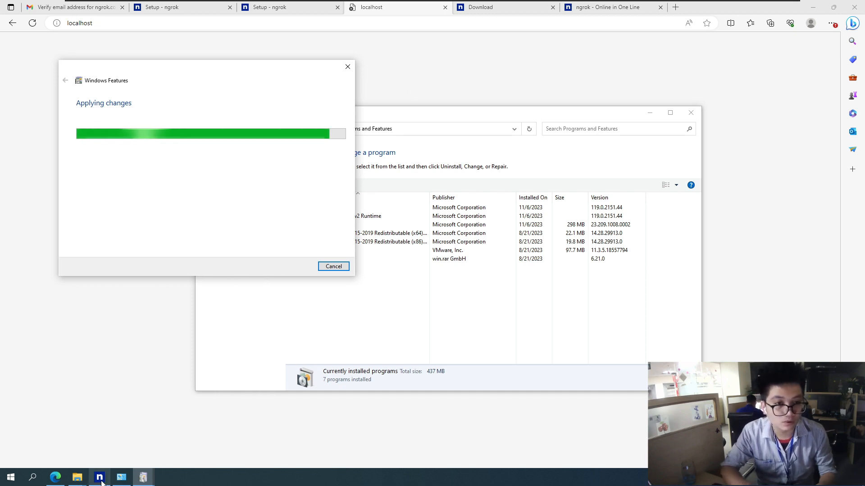
pyautogui.moveTo(112, 468)
pyautogui.click(113, 449)
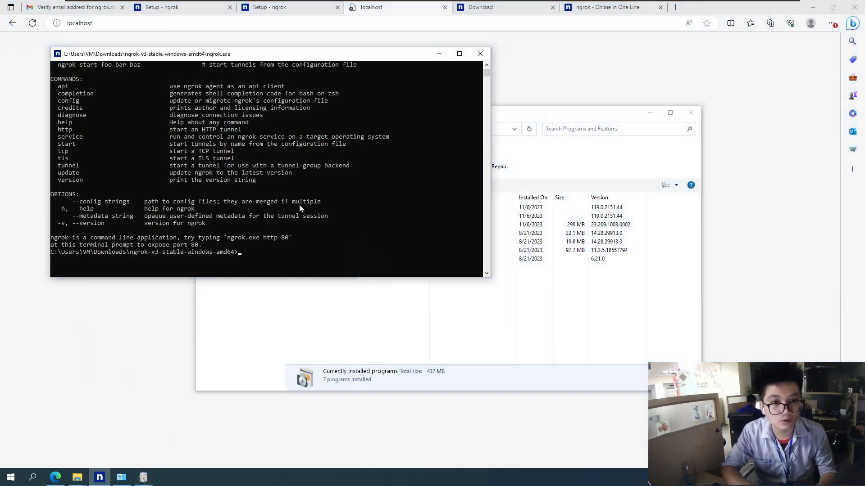
pyautogui.click(439, 54)
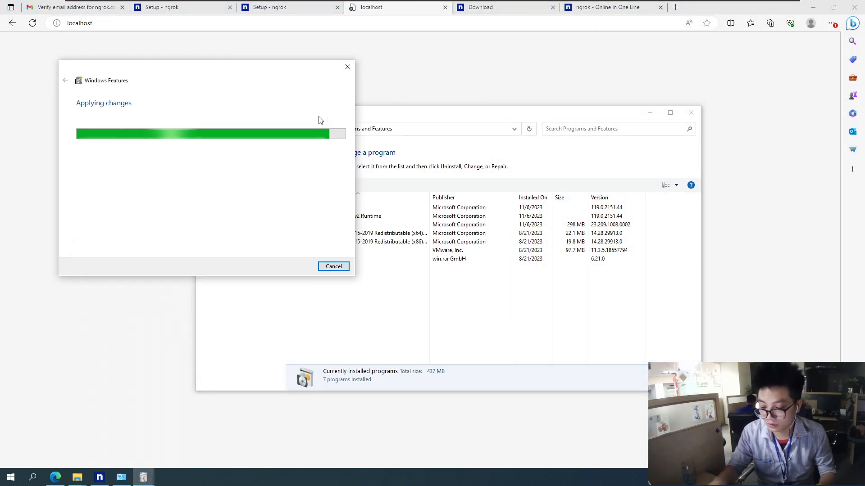
pyautogui.moveTo(227, 82); pyautogui.dragTo(197, 86)
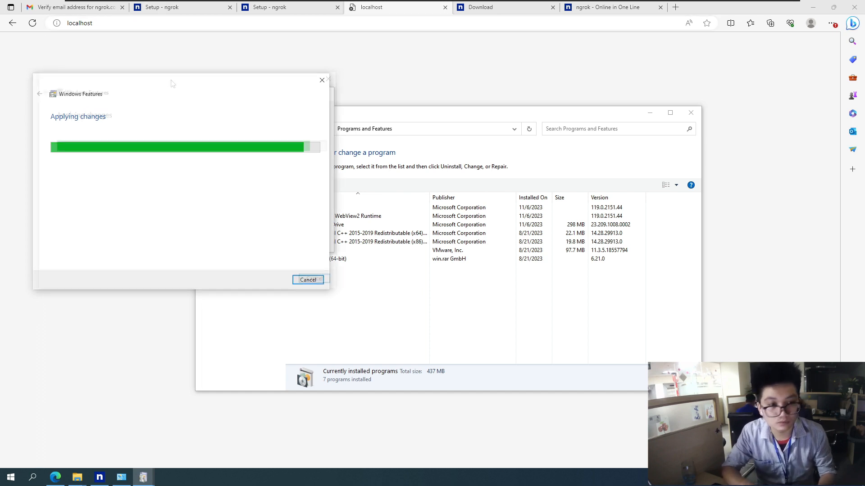
pyautogui.moveTo(171, 81); pyautogui.dragTo(163, 68)
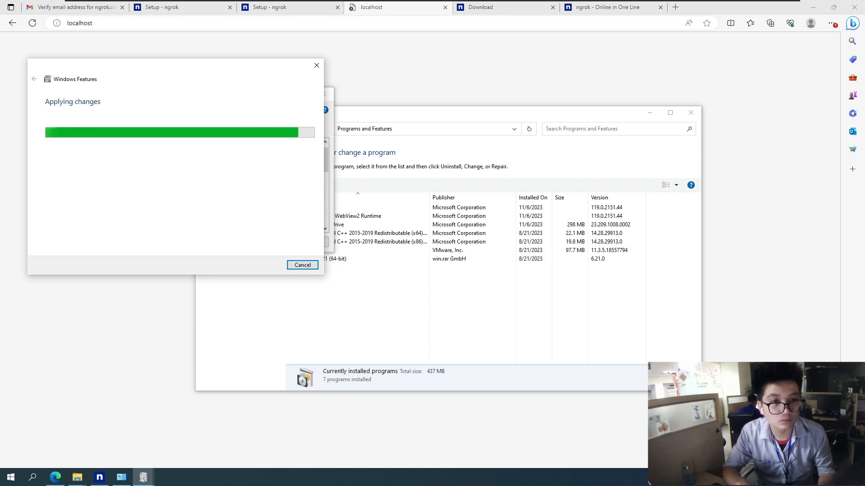
pyautogui.moveTo(177, 73)
pyautogui.mouseDown()
pyautogui.moveTo(208, 103)
pyautogui.moveTo(192, 146)
pyautogui.moveTo(173, 90)
pyautogui.moveTo(188, 81)
pyautogui.mouseUp()
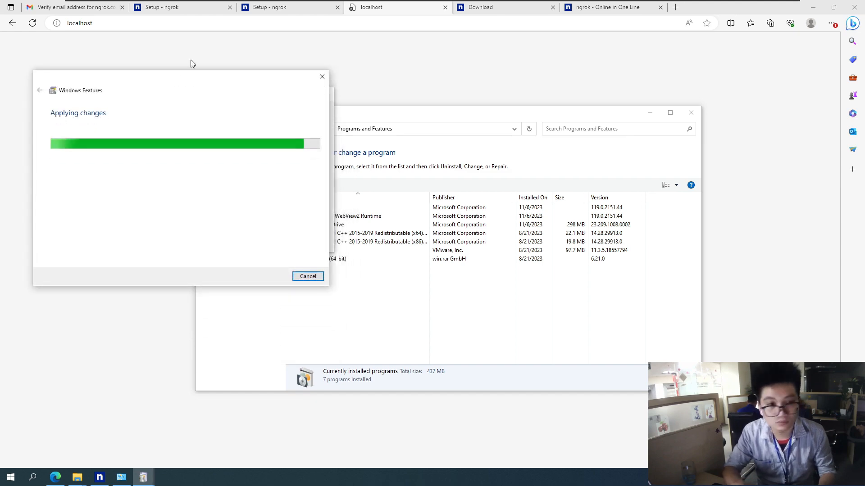
pyautogui.click(814, 7)
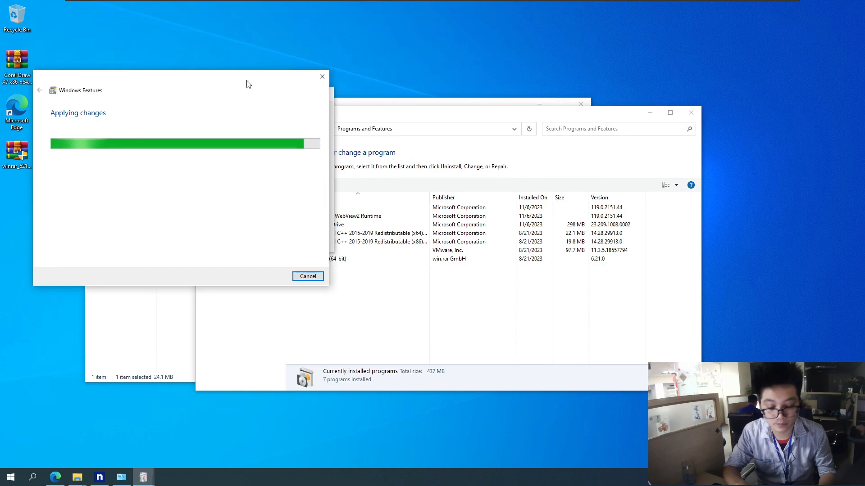
pyautogui.moveTo(248, 83); pyautogui.dragTo(291, 80)
pyautogui.rightClick(390, 34)
pyautogui.click(414, 61)
pyautogui.rightClick(452, 53)
pyautogui.click(482, 80)
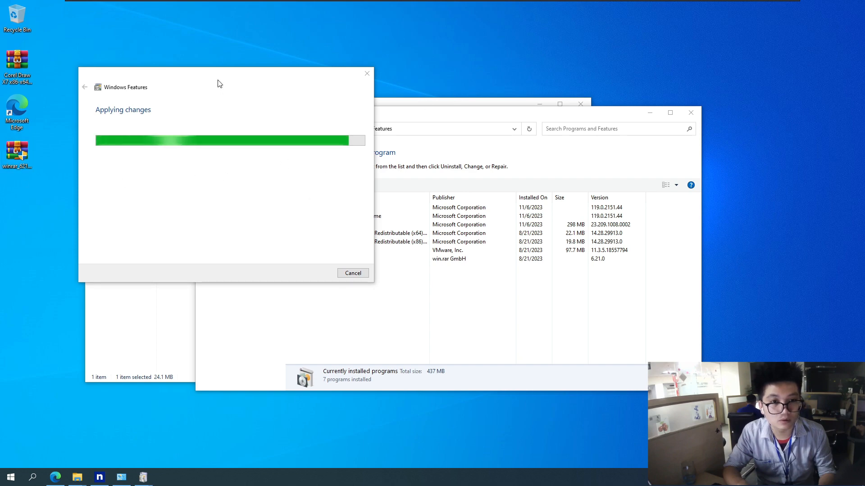
pyautogui.moveTo(218, 83); pyautogui.dragTo(221, 69)
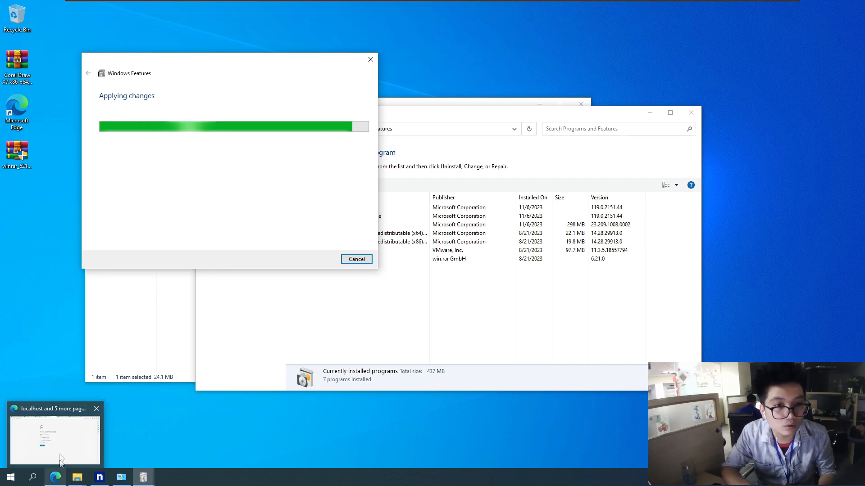
# Return to the browser's localhost page, close the completed Windows Features dialog and reload localhost
pyautogui.click(81, 439)
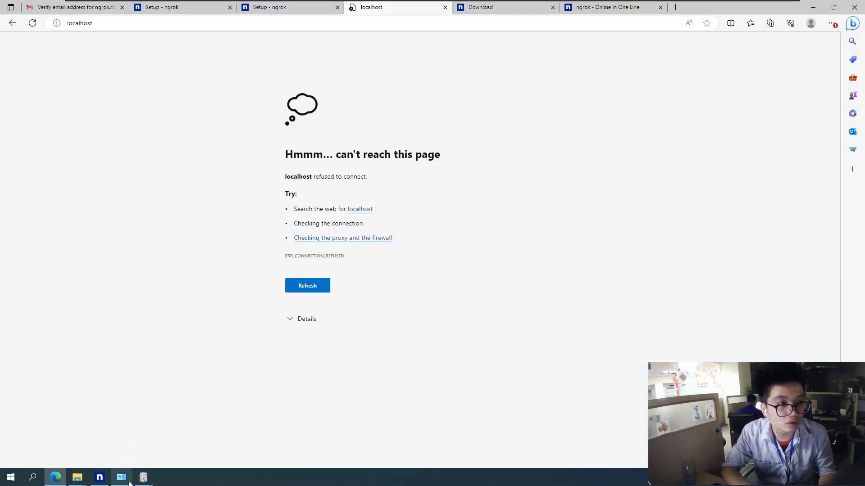
pyautogui.moveTo(145, 477)
pyautogui.click(175, 439)
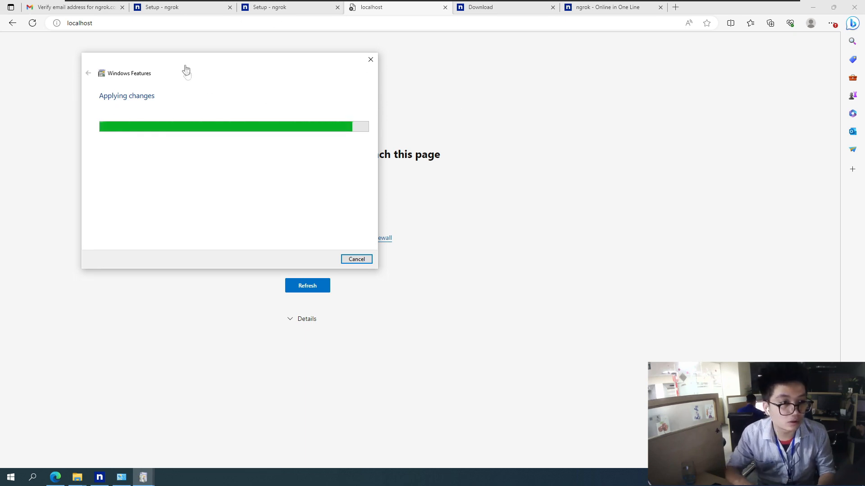
pyautogui.moveTo(201, 60); pyautogui.dragTo(174, 56)
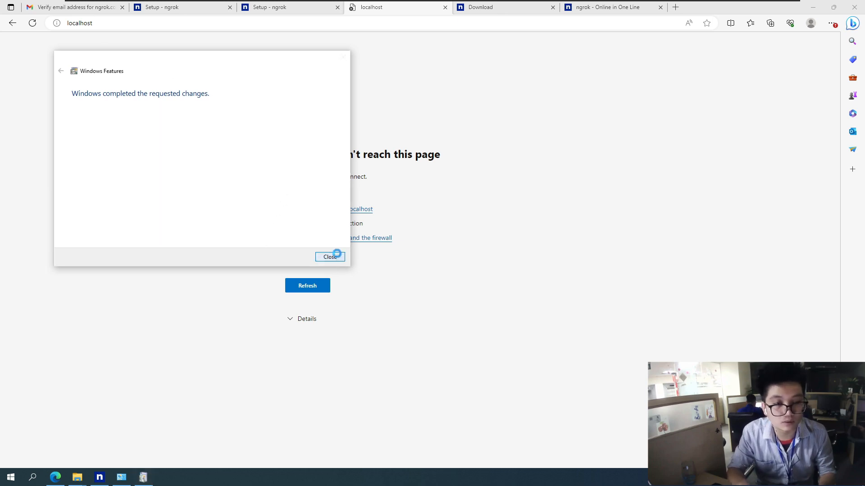
pyautogui.click(333, 255)
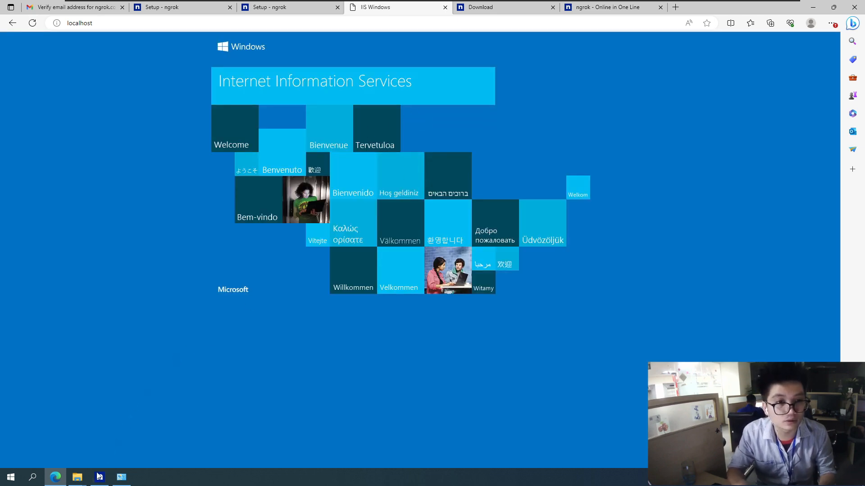
# Switch to File Explorer, open C:\inetpub\wwwroot and look at the iisstart page and image files
pyautogui.click(77, 477)
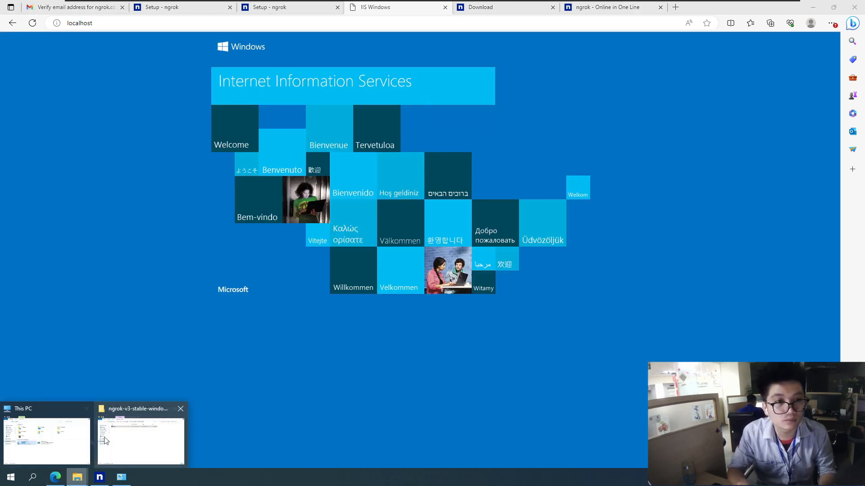
pyautogui.click(49, 439)
pyautogui.doubleClick(325, 258)
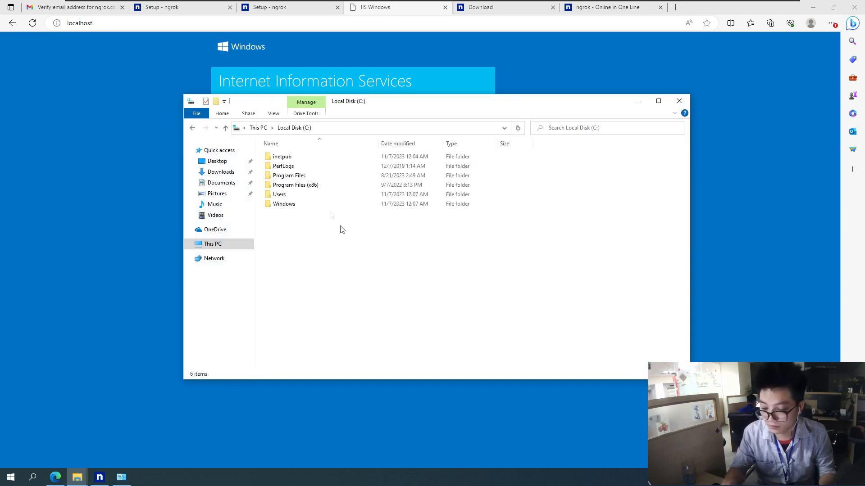
pyautogui.click(292, 159)
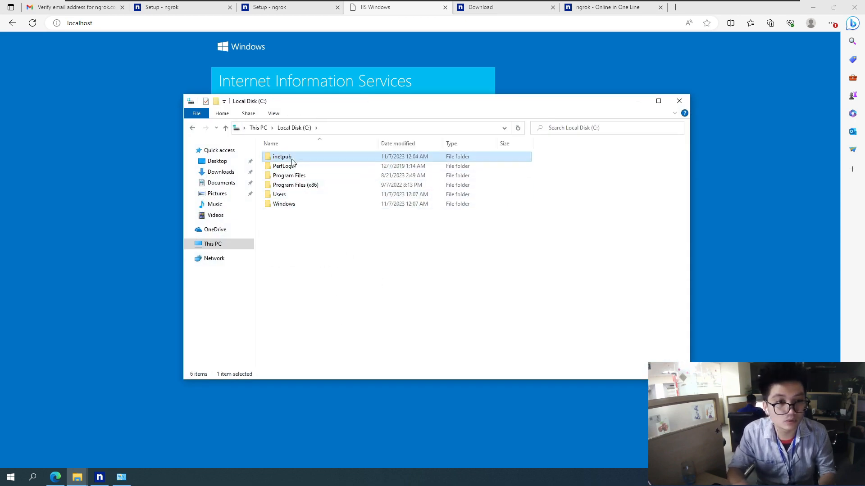
pyautogui.doubleClick(292, 159)
pyautogui.doubleClick(296, 195)
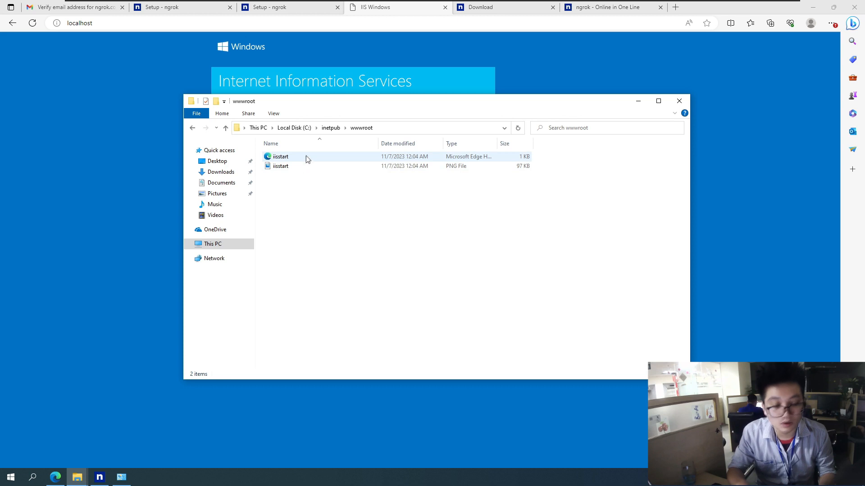
pyautogui.click(305, 157)
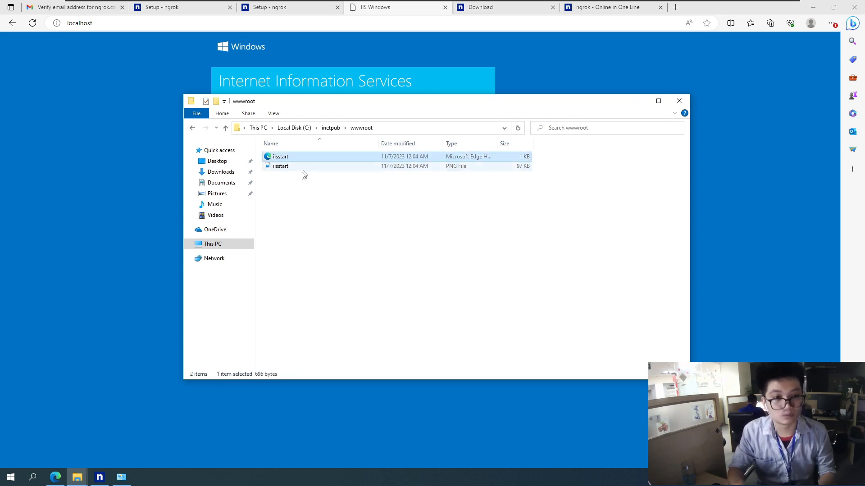
pyautogui.click(302, 169)
pyautogui.click(306, 184)
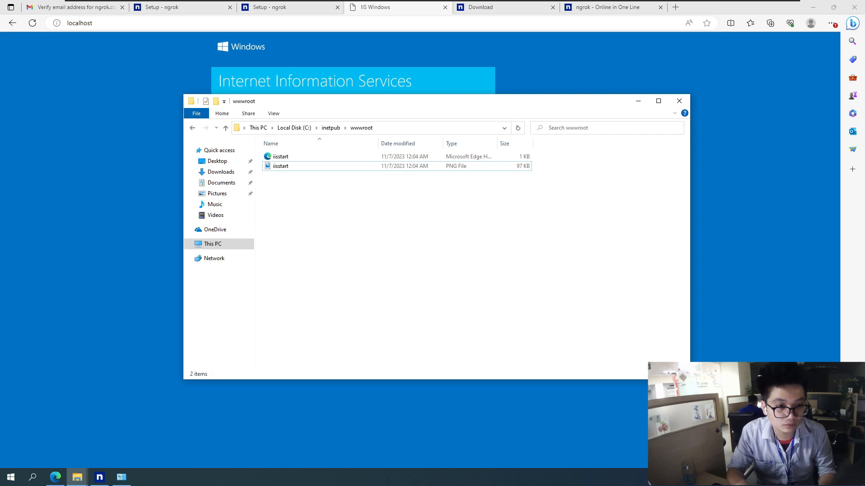
# Search the web for "free css" in a new browser tab and look through the results
pyautogui.click(574, 47)
pyautogui.hotkey('ctrl', 't')
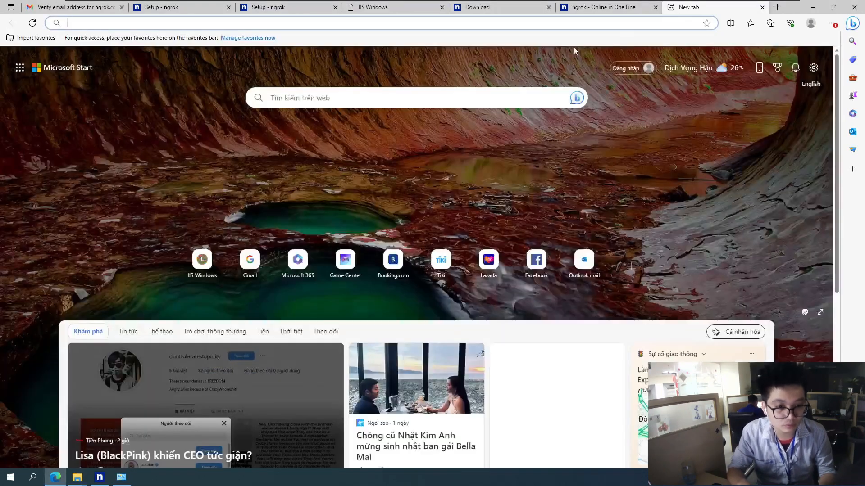
pyautogui.write('free ')
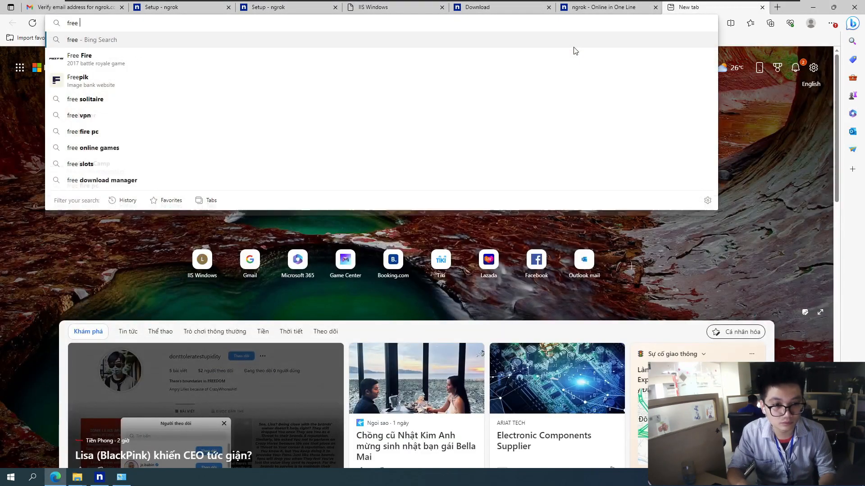
pyautogui.write('css')
pyautogui.press('Return')
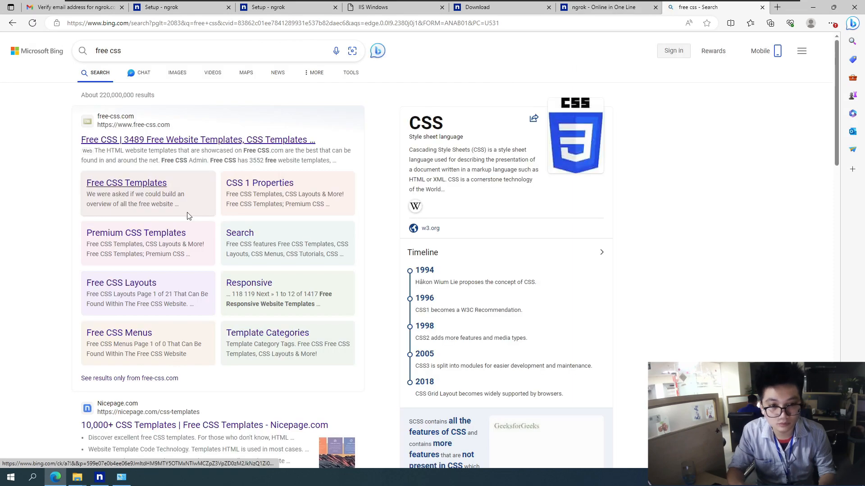
pyautogui.scroll(-3, 60, 221)
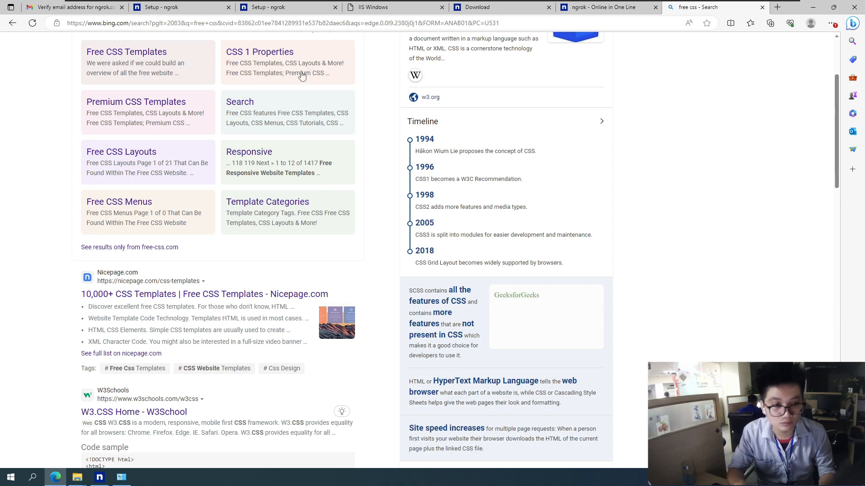
pyautogui.click(369, 22)
pyautogui.write('https://www.free-css.com/free-css-templates?start=216')
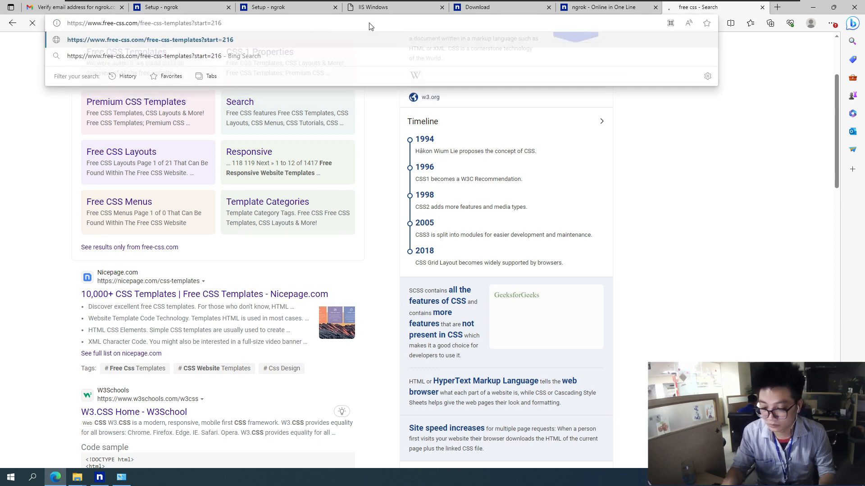
pyautogui.press('Return')
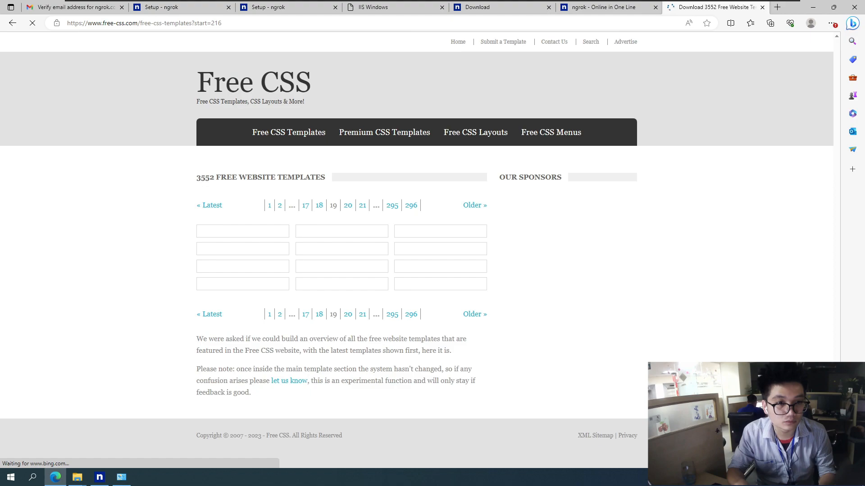
pyautogui.scroll(-3, 167, 236)
pyautogui.scroll(-3, 167, 236)
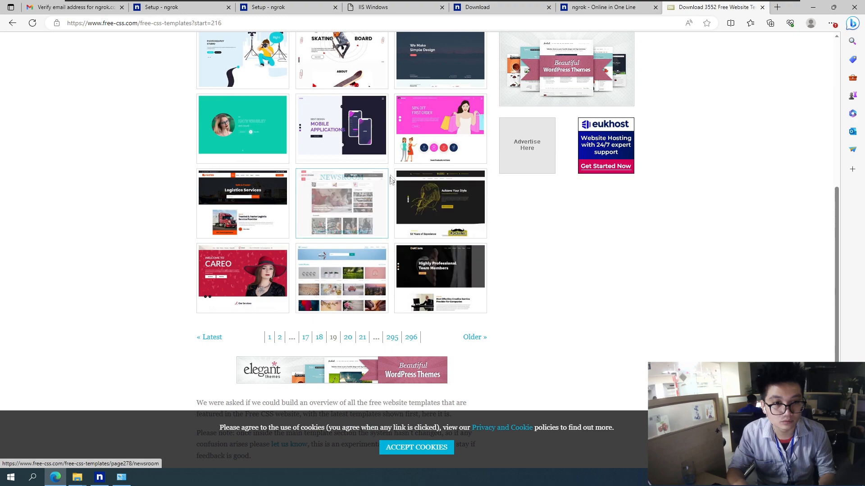
pyautogui.scroll(2, 372, 158)
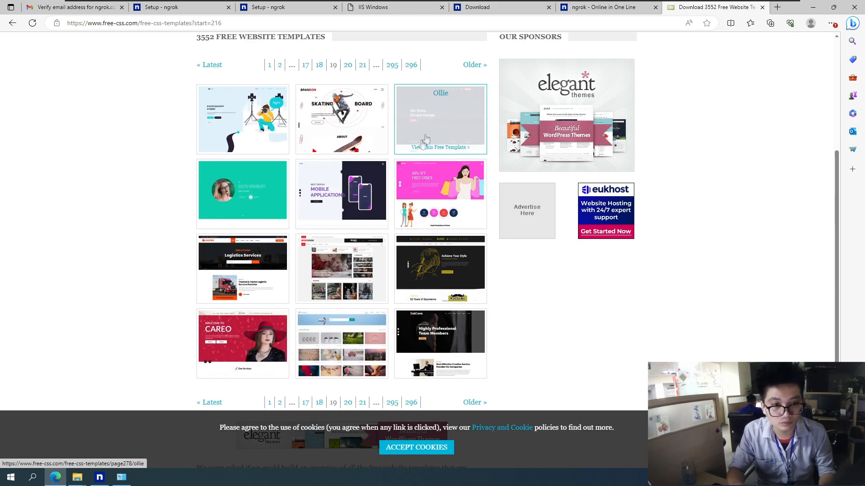
pyautogui.scroll(-1, 249, 333)
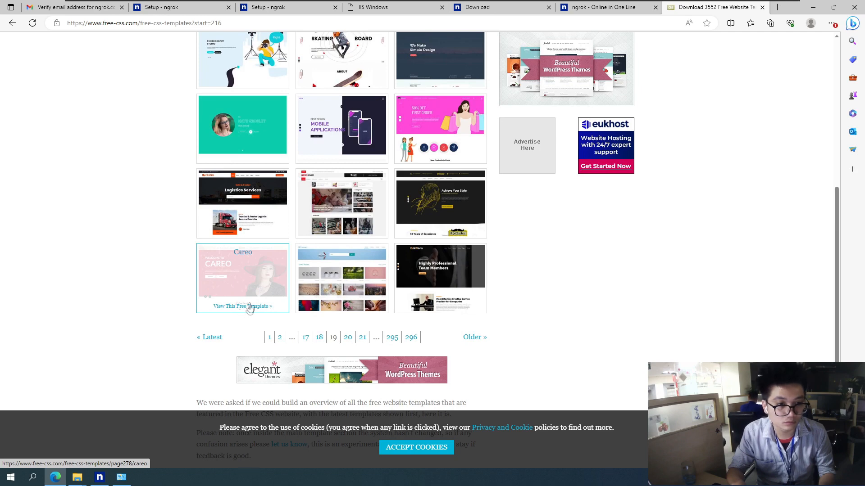
# Open the Careo template's page, preview its live demo and close the demo
pyautogui.click(254, 277)
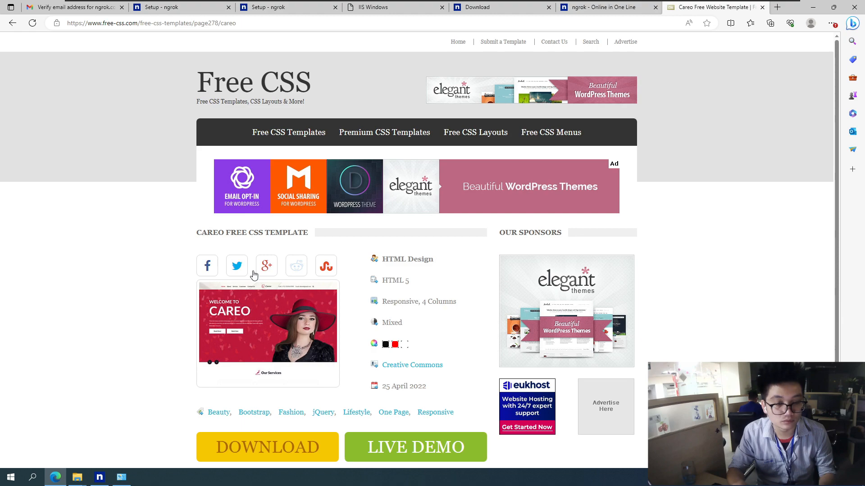
pyautogui.scroll(-2, 255, 284)
pyautogui.click(403, 363)
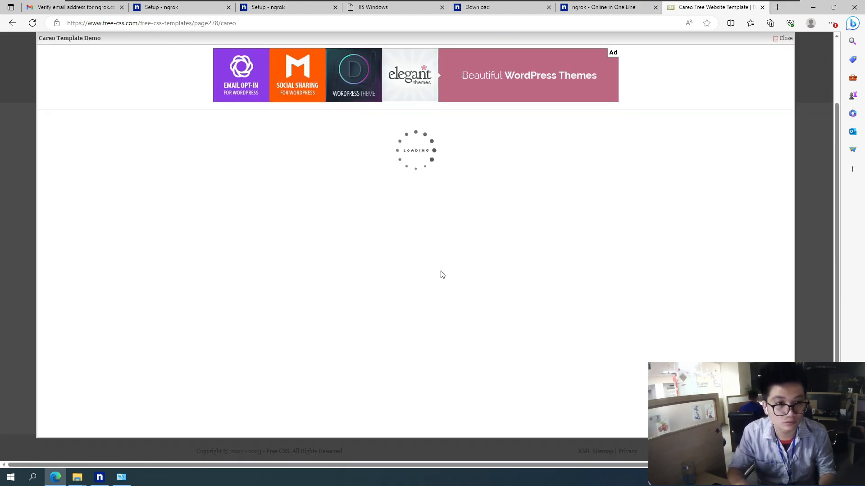
pyautogui.scroll(-4, 454, 264)
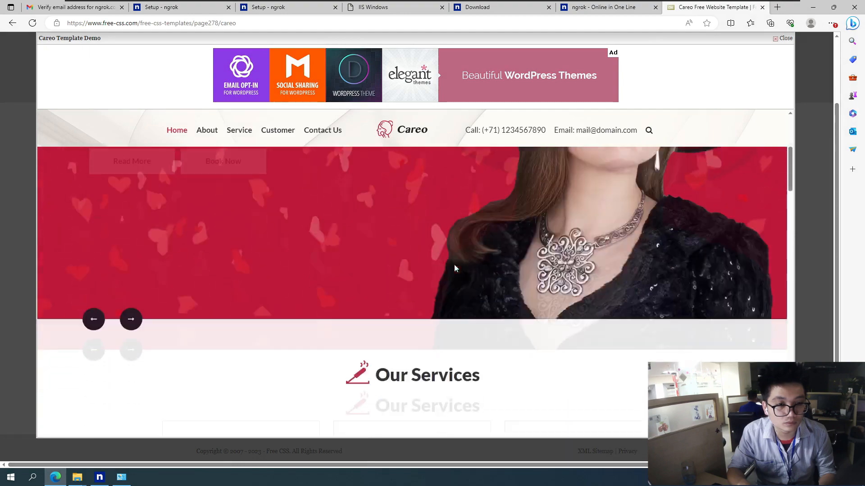
pyautogui.scroll(-4, 462, 252)
pyautogui.scroll(9, 464, 250)
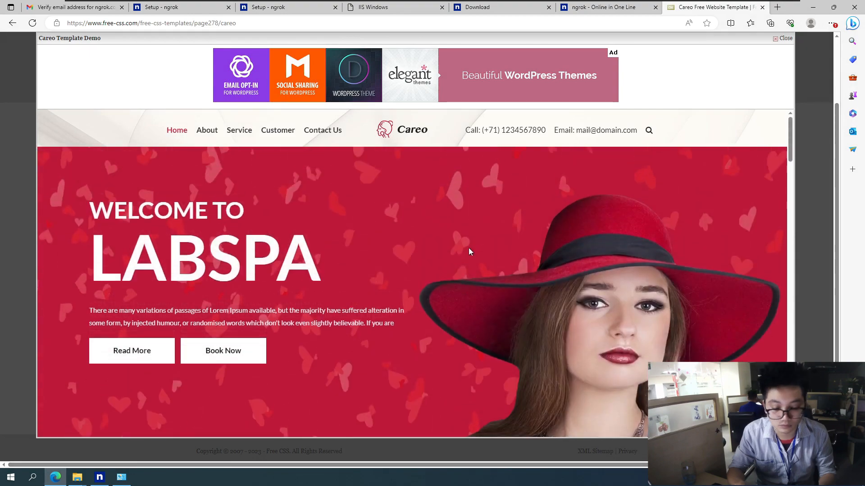
pyautogui.click(784, 38)
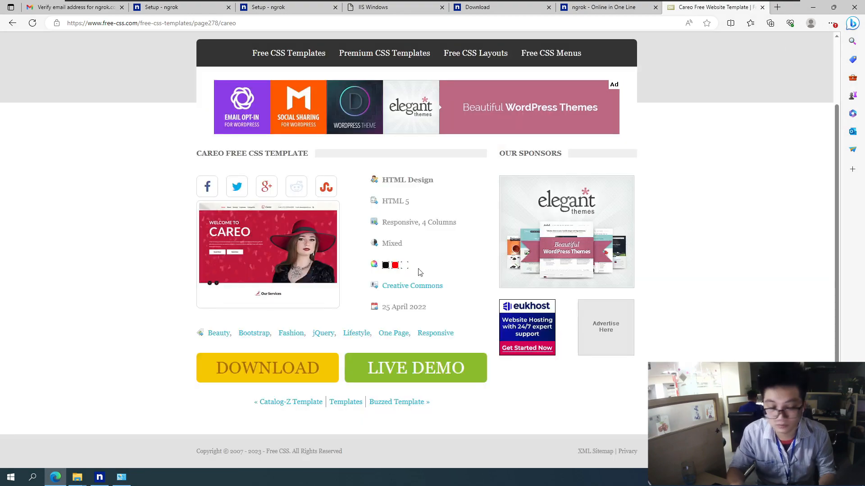
# Download the Careo template archive, show it in the Downloads folder and extract it into its own folder there
pyautogui.click(297, 372)
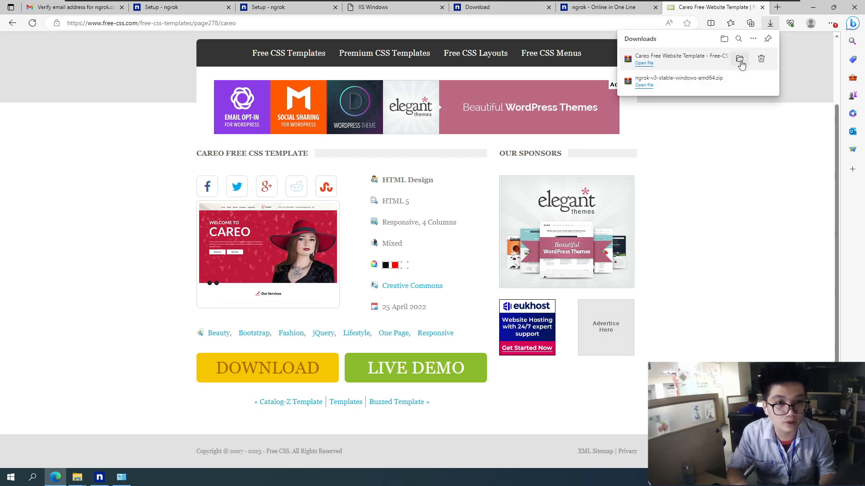
pyautogui.click(740, 60)
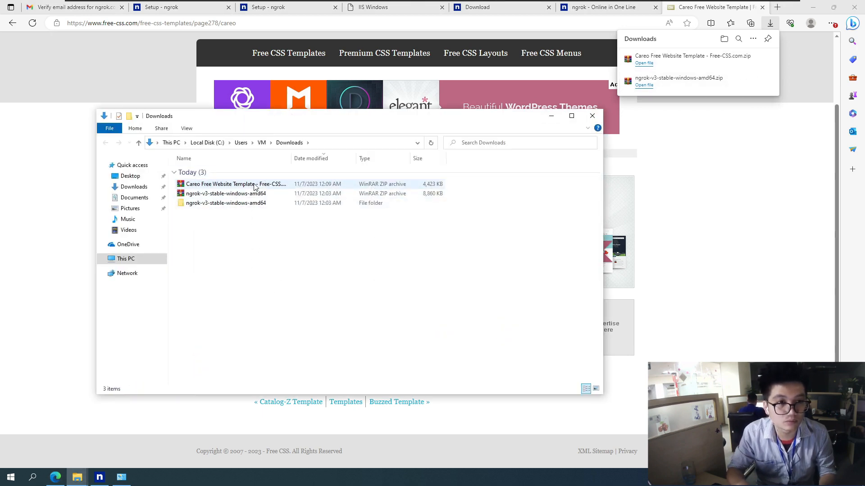
pyautogui.rightClick(263, 187)
pyautogui.click(320, 230)
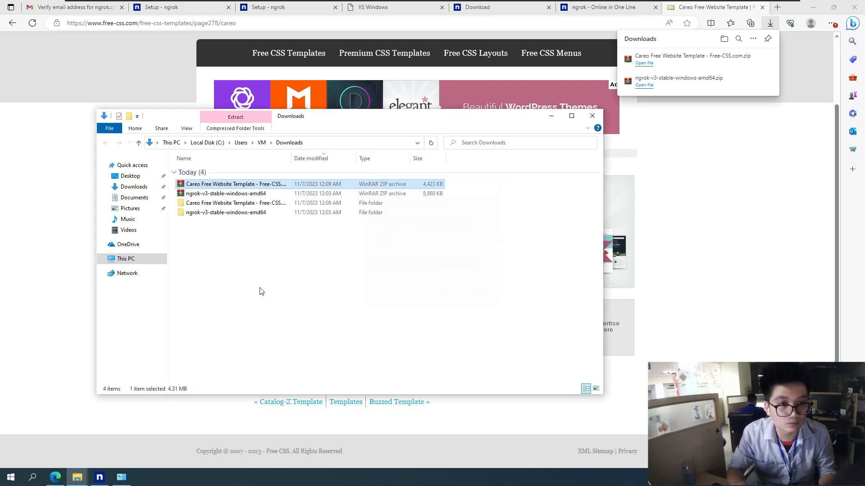
# Open the careo folder inside the extracted Careo template and cut all of its contents, including index
pyautogui.doubleClick(252, 203)
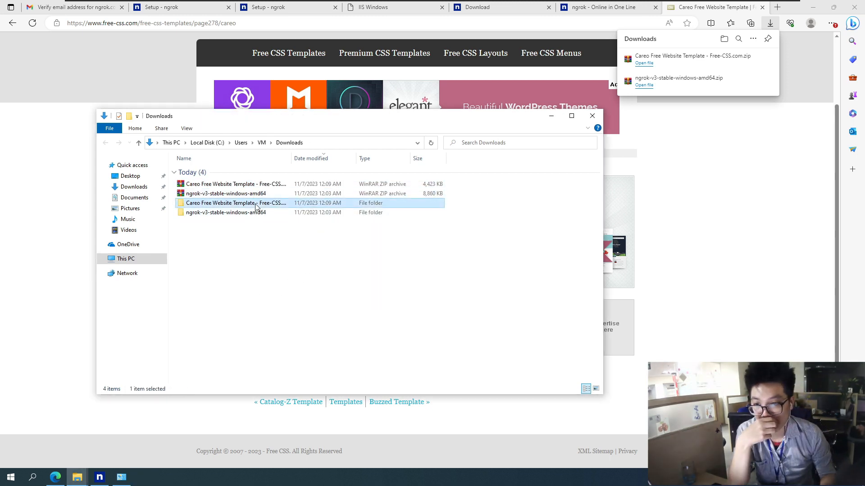
pyautogui.doubleClick(239, 171)
pyautogui.moveTo(319, 280); pyautogui.dragTo(215, 175)
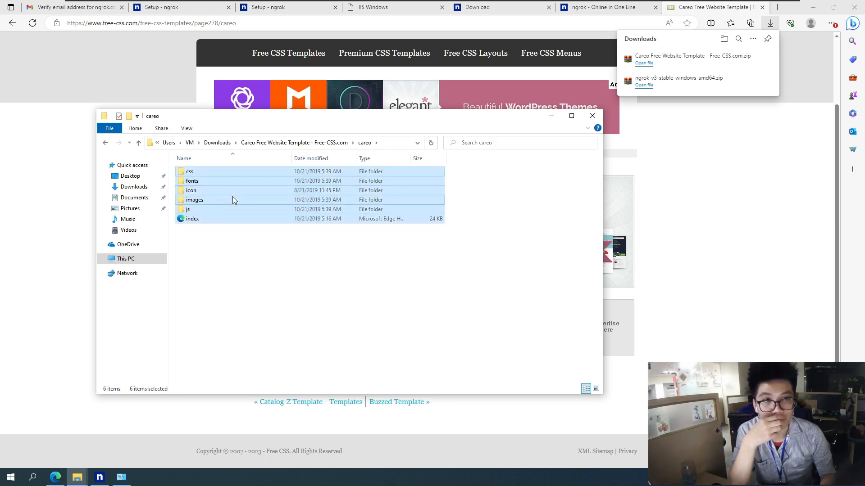
pyautogui.rightClick(233, 197)
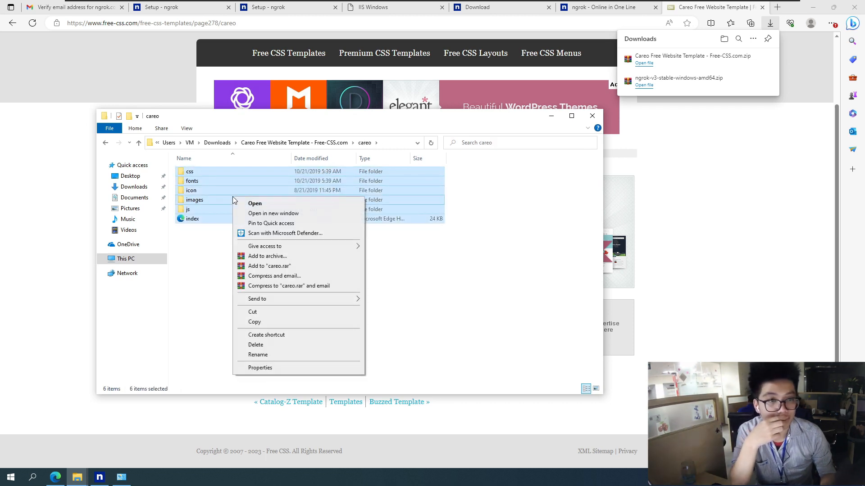
pyautogui.click(266, 314)
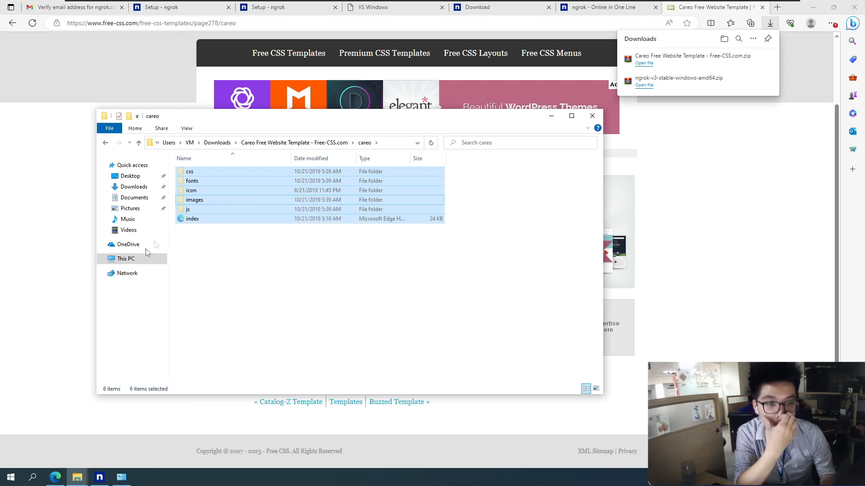
# Go to C:\inetpub\wwwroot and delete both default iisstart files
pyautogui.click(113, 259)
pyautogui.doubleClick(222, 269)
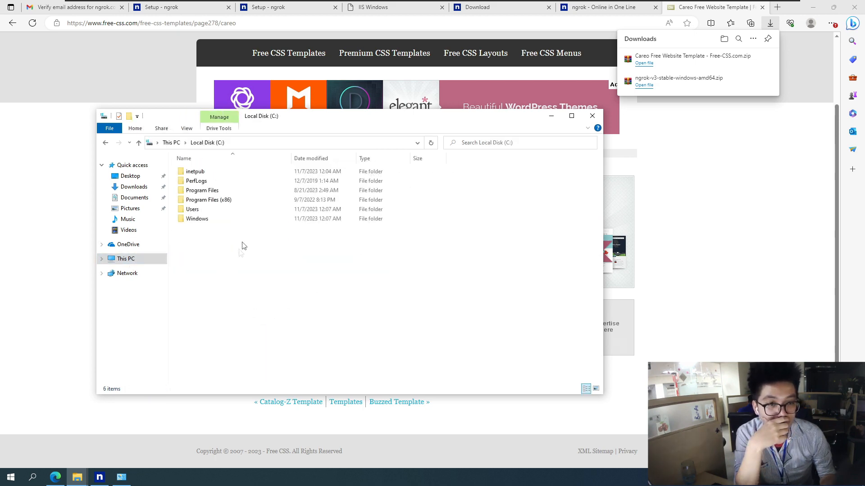
pyautogui.doubleClick(202, 172)
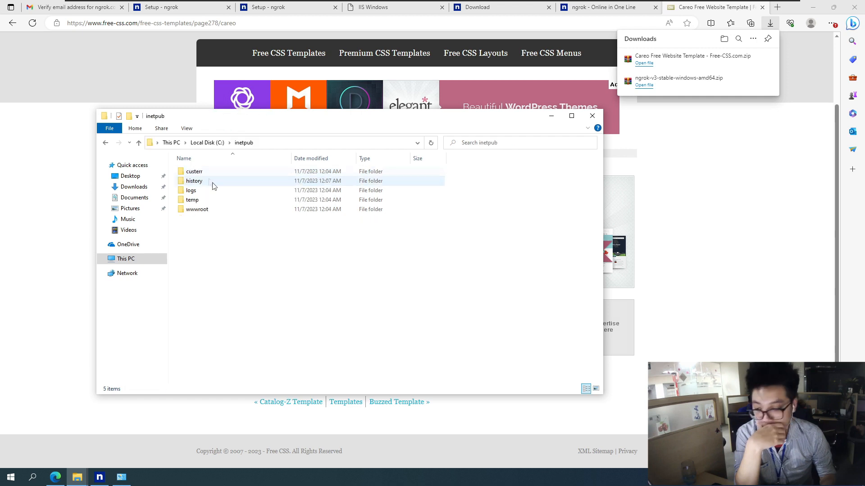
pyautogui.doubleClick(221, 209)
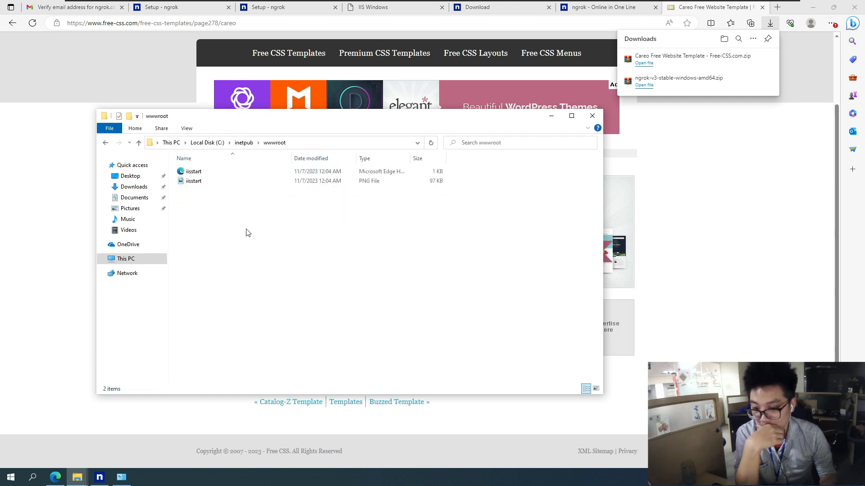
pyautogui.moveTo(271, 232); pyautogui.dragTo(196, 174)
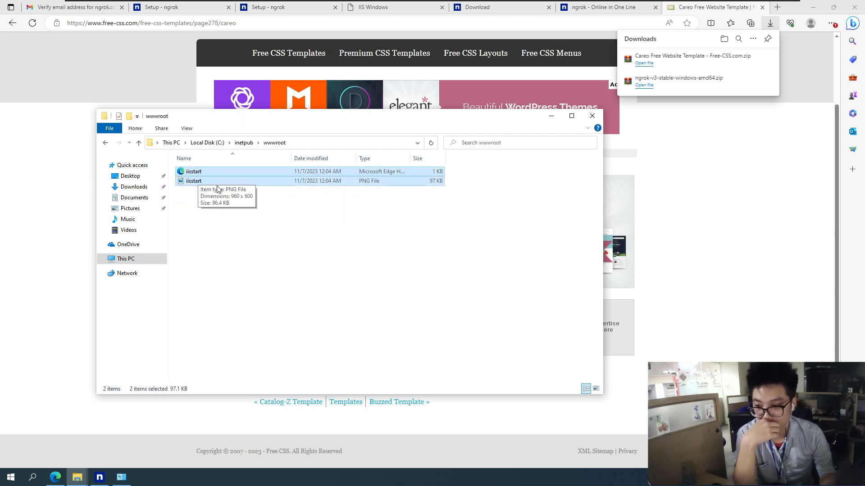
pyautogui.rightClick(256, 181)
pyautogui.click(279, 381)
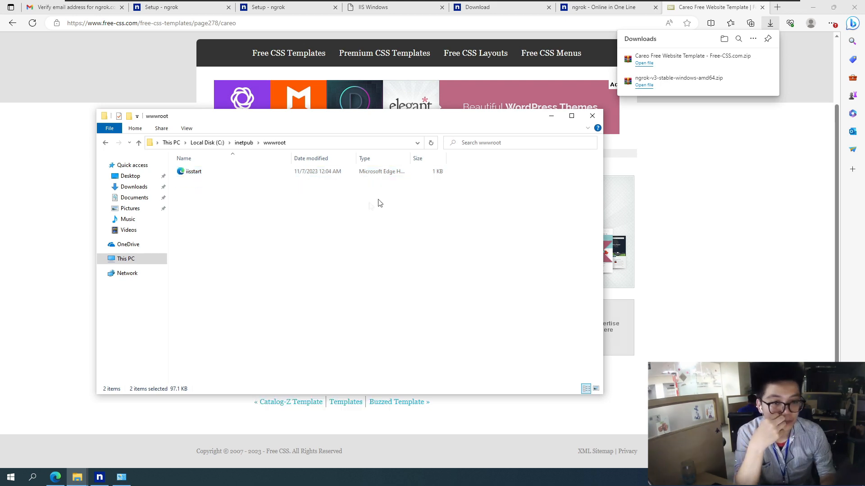
# Paste the cut Careo template files into wwwroot, granting administrator permission for the move
pyautogui.rightClick(245, 216)
pyautogui.click(276, 278)
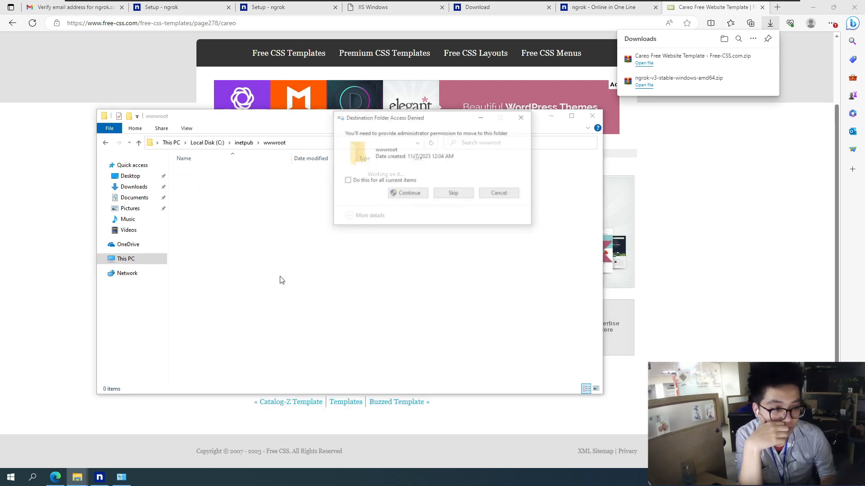
pyautogui.click(410, 195)
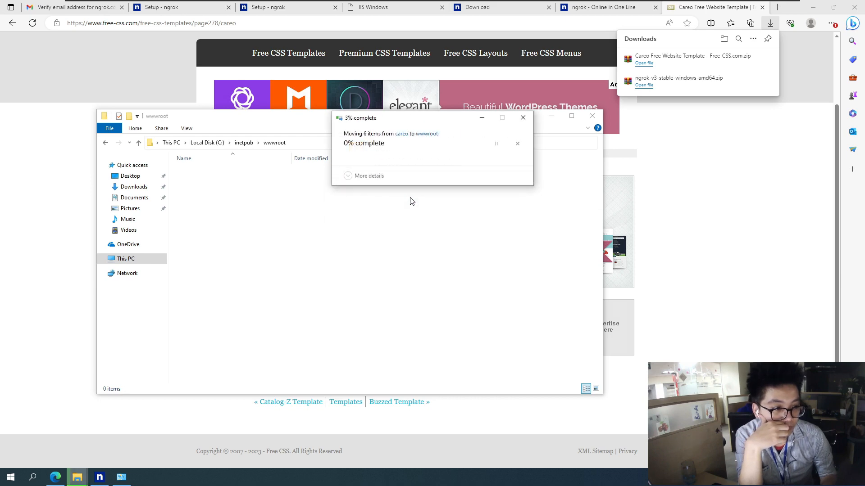
pyautogui.click(286, 286)
# Load localhost in a new InPrivate browser window and look through the served Careo site
pyautogui.click(141, 86)
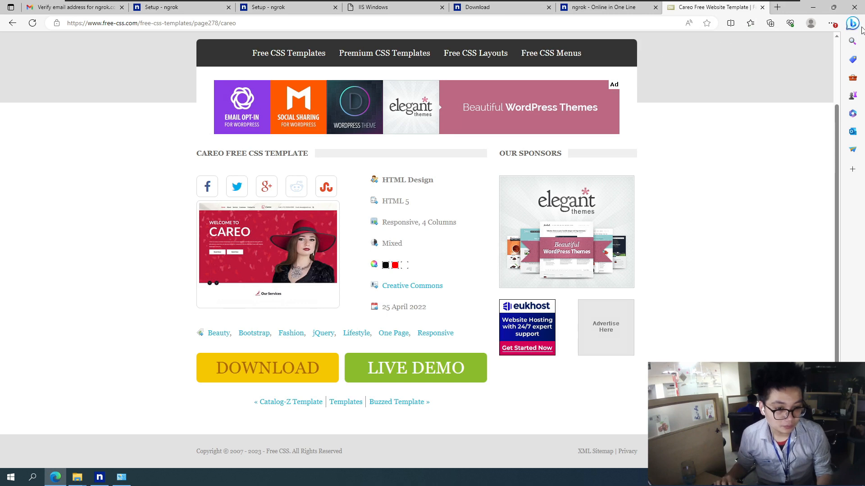
pyautogui.click(839, 26)
pyautogui.click(759, 86)
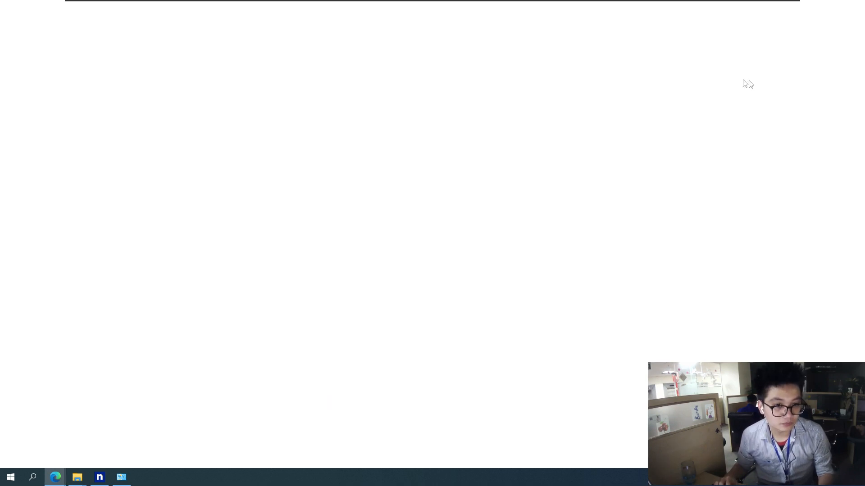
pyautogui.write('localhost')
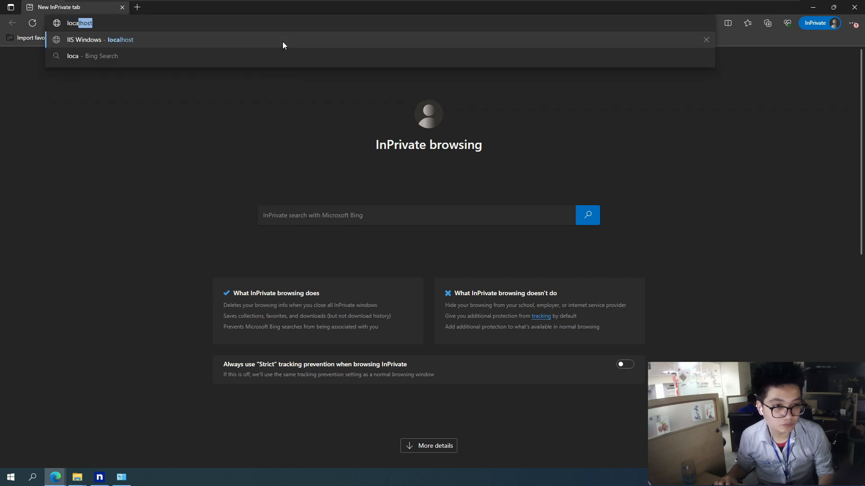
pyautogui.press('Return')
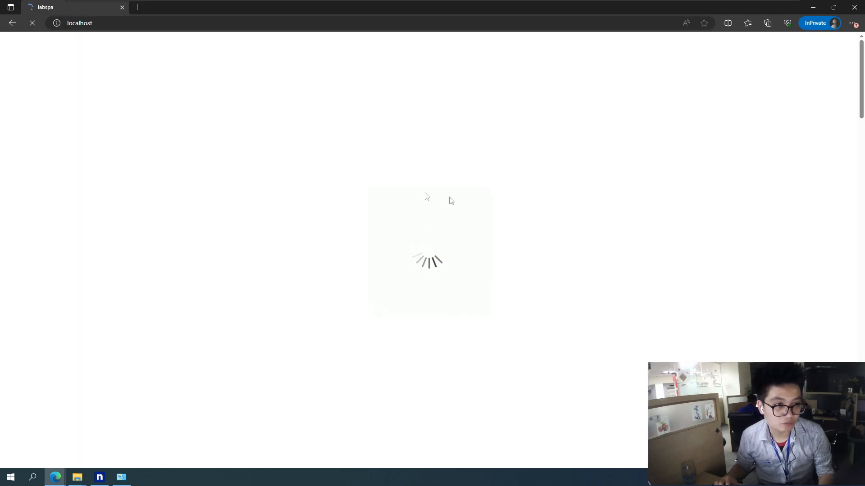
pyautogui.scroll(-10, 384, 199)
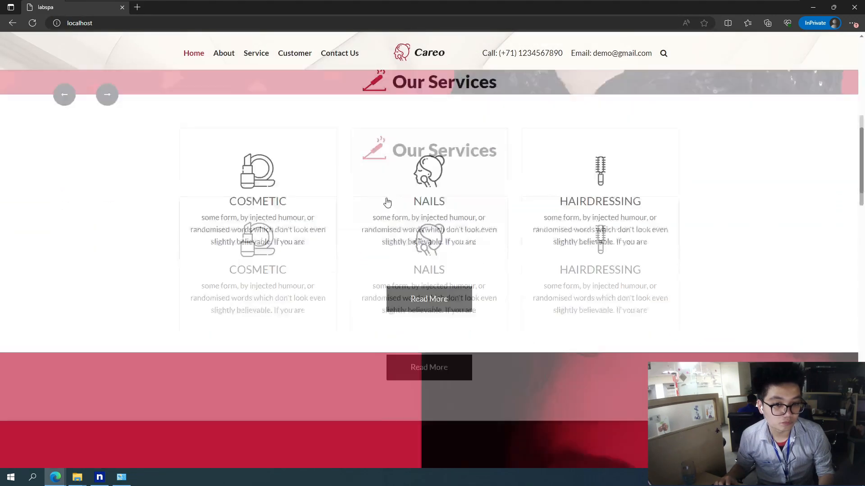
pyautogui.scroll(10, 393, 196)
pyautogui.scroll(-10, 273, 232)
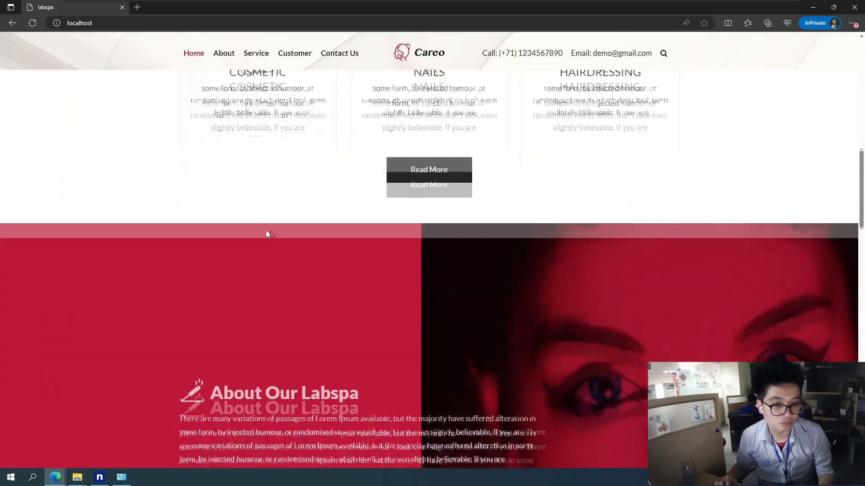
pyautogui.scroll(5, 184, 212)
pyautogui.scroll(5, 184, 212)
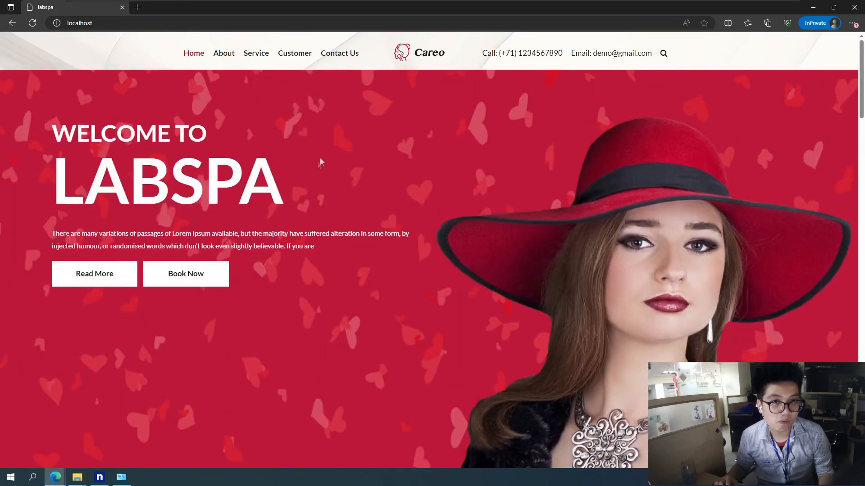
# Enter the localhost address again in the same InPrivate tab and reload the site
pyautogui.click(560, 23)
pyautogui.write('local')
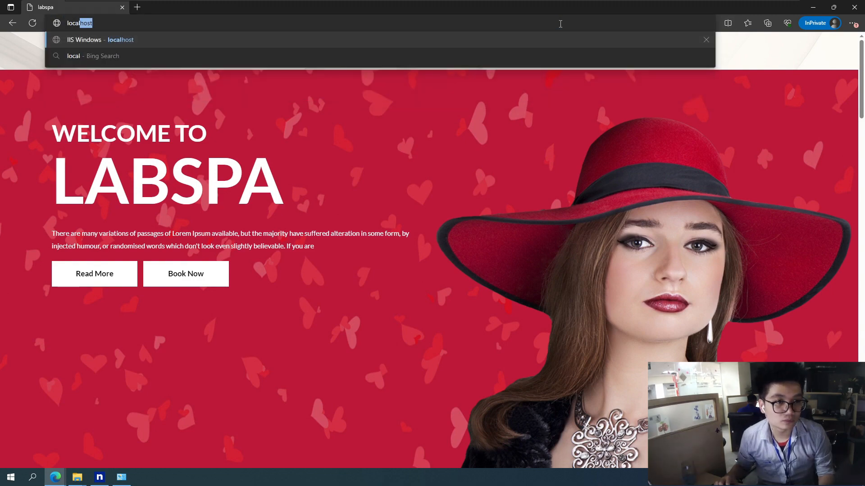
pyautogui.write('host:')
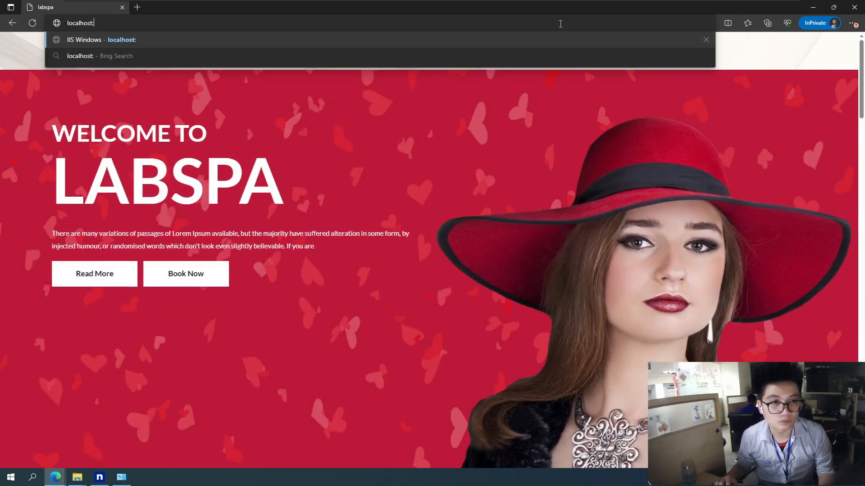
pyautogui.press('BackSpace')
pyautogui.press('Return')
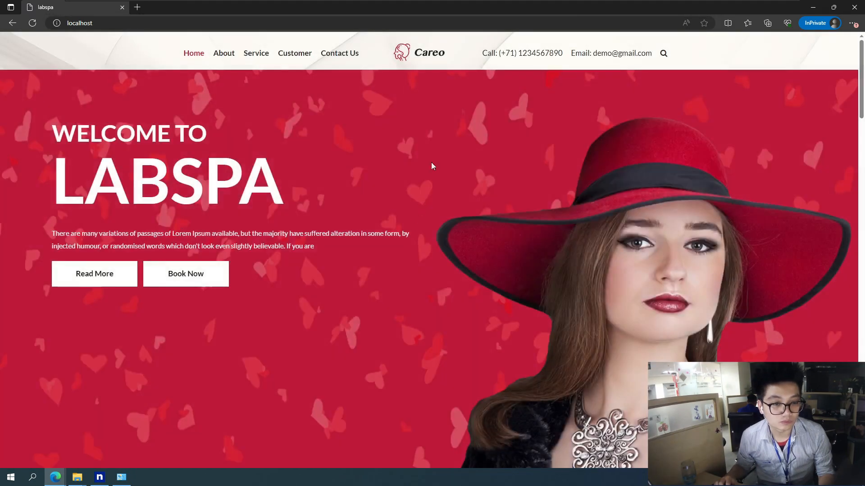
# Close the InPrivate window, minimize the main browser and close the extra windows, leaving only the ngrok folder open
pyautogui.doubleClick(669, 10)
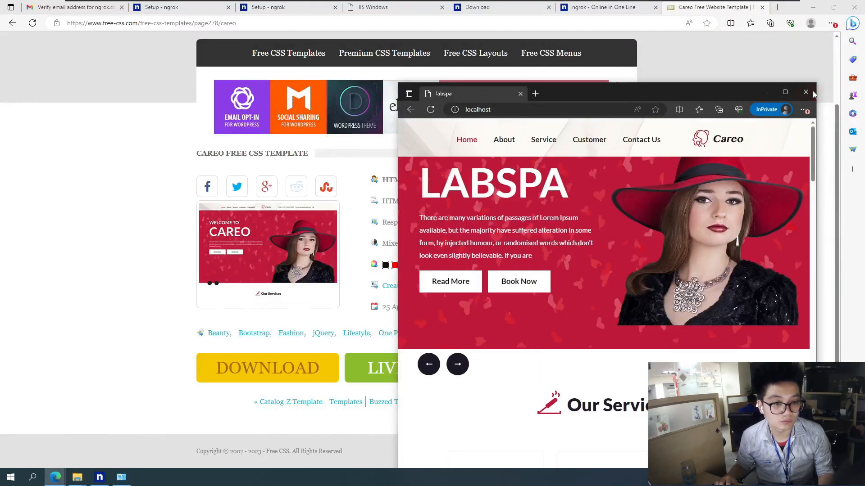
pyautogui.click(807, 92)
pyautogui.click(818, 9)
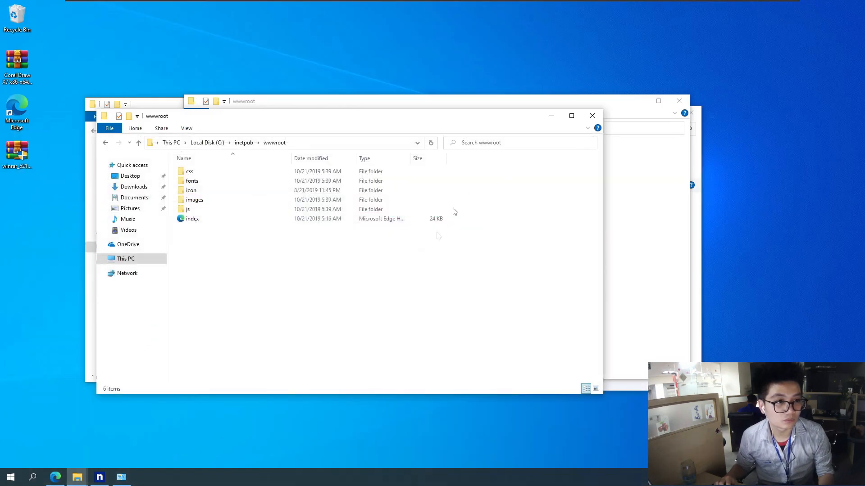
pyautogui.click(593, 115)
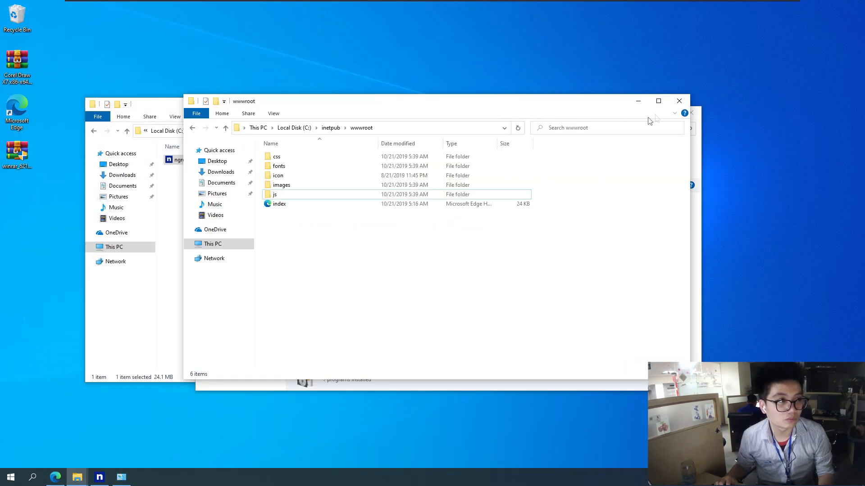
pyautogui.click(679, 101)
pyautogui.click(690, 112)
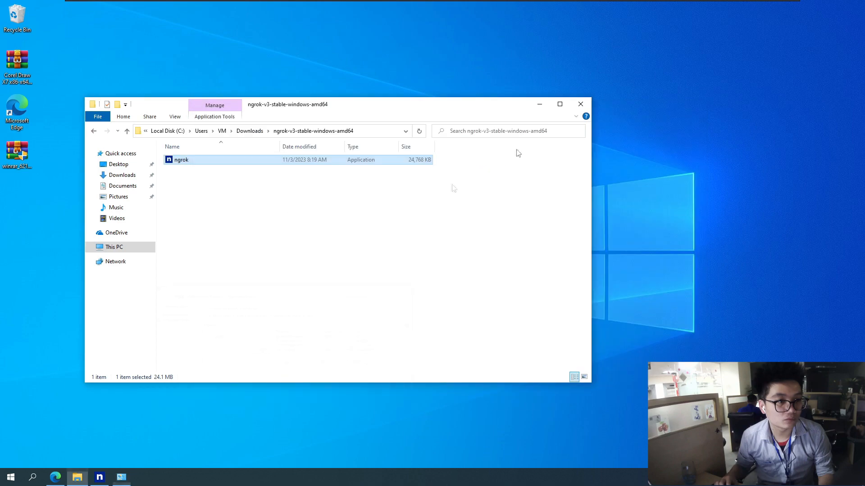
# Launch ngrok from its folder and try the example command "ngrok http 80" copied from its help text
pyautogui.click(363, 250)
pyautogui.doubleClick(221, 160)
pyautogui.scroll(6, 269, 200)
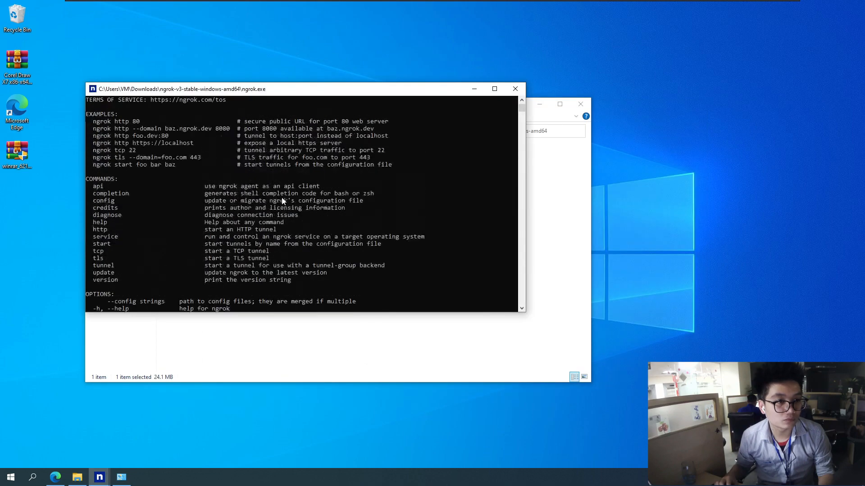
pyautogui.moveTo(141, 187); pyautogui.dragTo(100, 188)
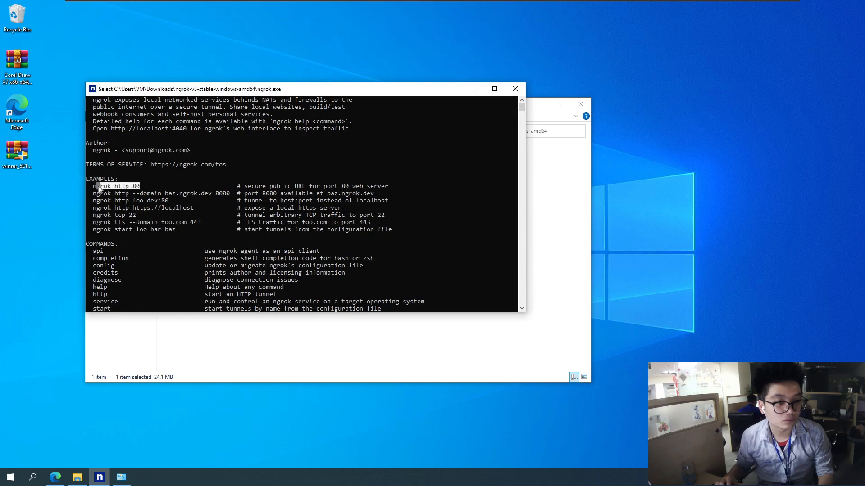
pyautogui.rightClick(96, 190)
pyautogui.scroll(-7, 312, 199)
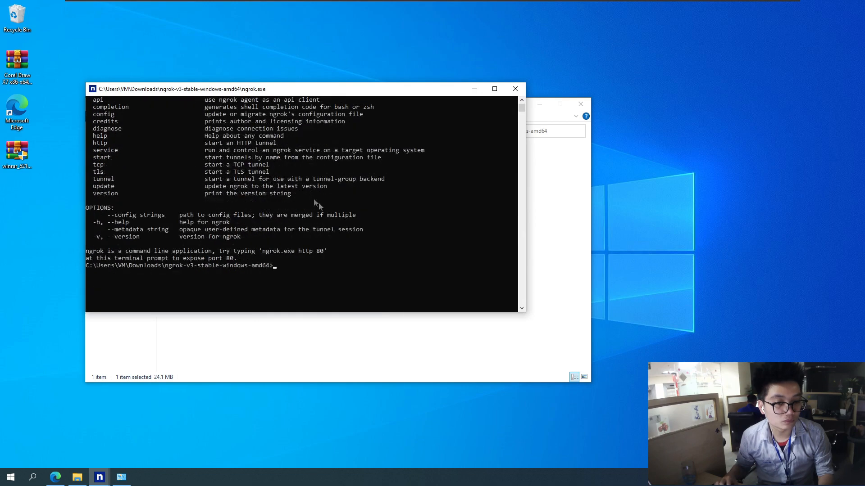
pyautogui.press('Return')
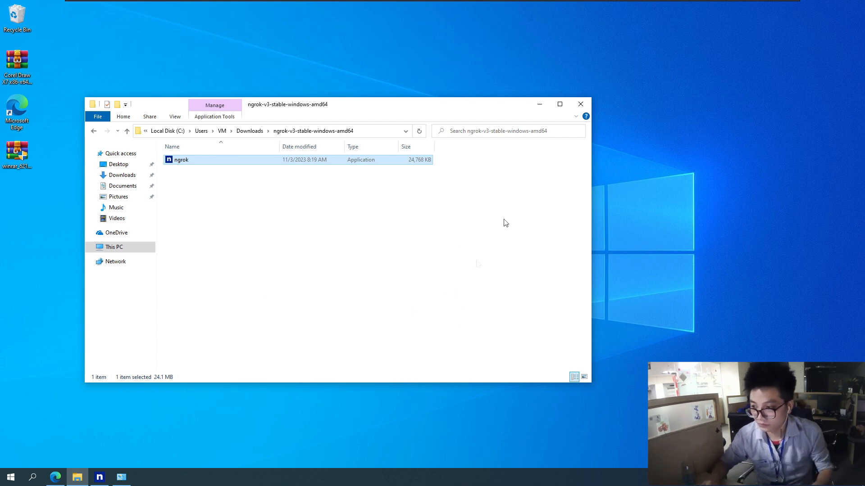
# Open a Command Prompt, force-end all ngrok processes with "taskkill /f /im ngrok.exe" and minimize the console
pyautogui.click(14, 480)
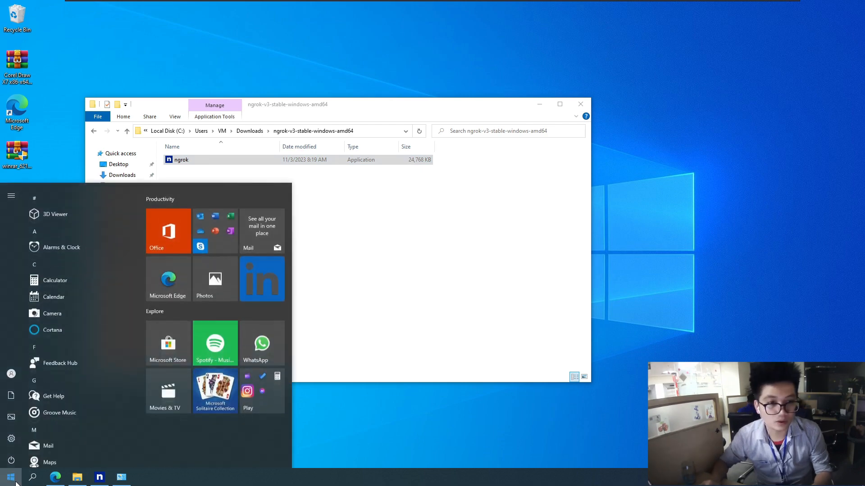
pyautogui.write('cmd')
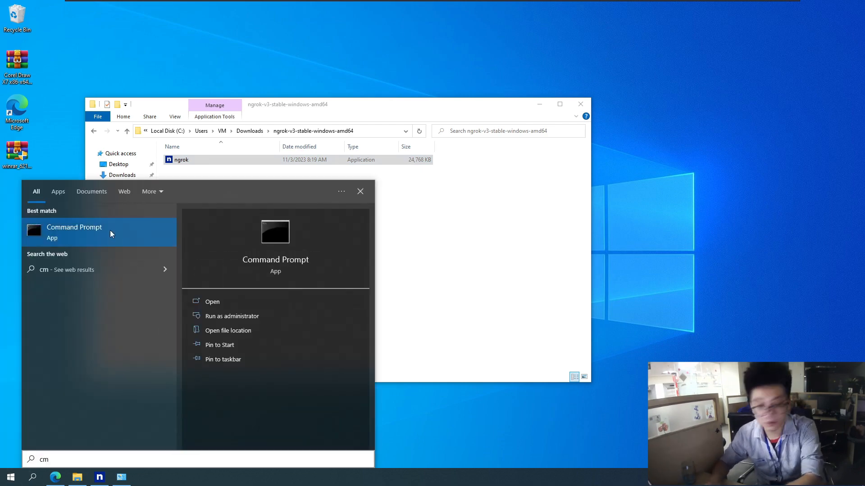
pyautogui.click(109, 231)
pyautogui.write('taskkill /f /im Telegram.exe')
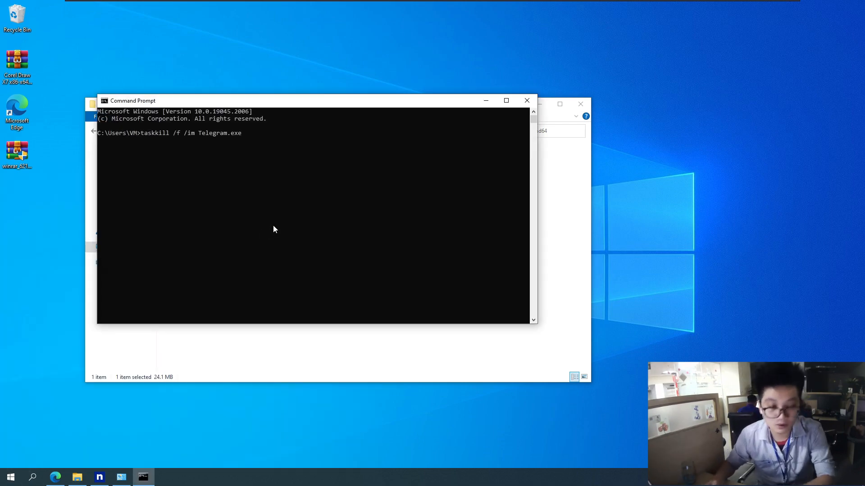
pyautogui.press('BackSpace')
pyautogui.press('BackSpace')
pyautogui.press('BackSpace')
pyautogui.press('BackSpace')
pyautogui.press('BackSpace')
pyautogui.press('BackSpace')
pyautogui.press('BackSpace')
pyautogui.press('BackSpace')
pyautogui.press('BackSpace')
pyautogui.press('BackSpace')
pyautogui.press('BackSpace')
pyautogui.press('BackSpace')
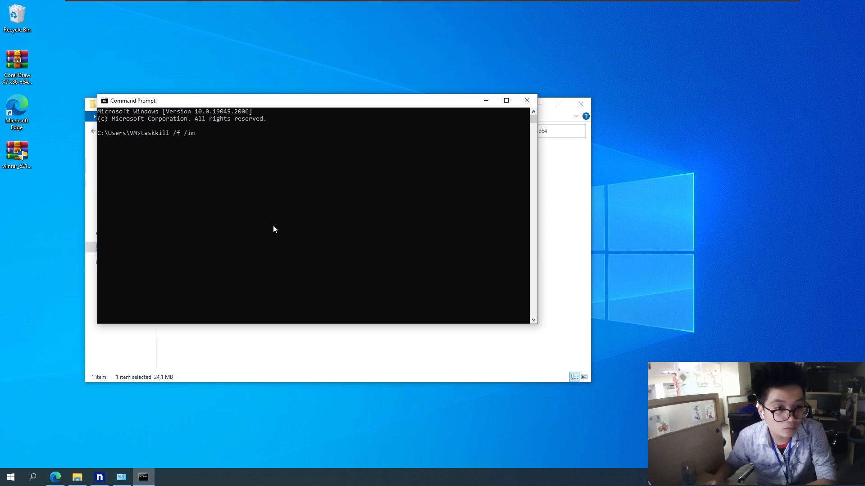
pyautogui.write('ngrok.')
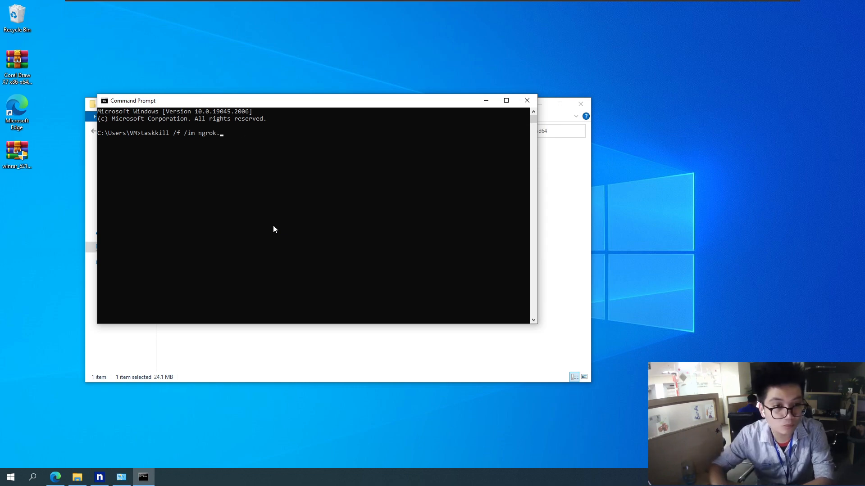
pyautogui.write('exe')
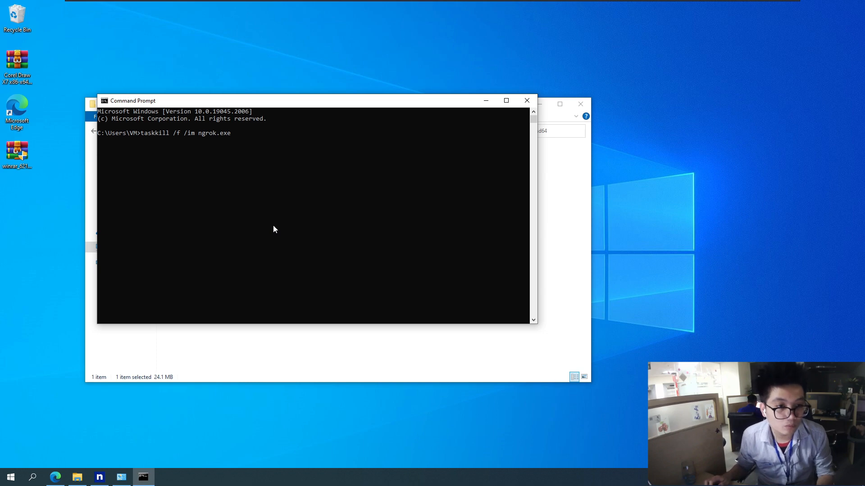
pyautogui.press('Return')
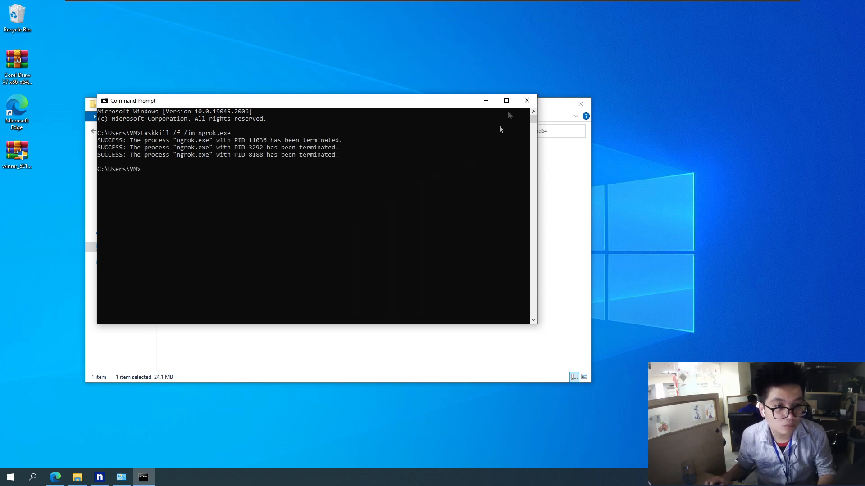
pyautogui.click(486, 101)
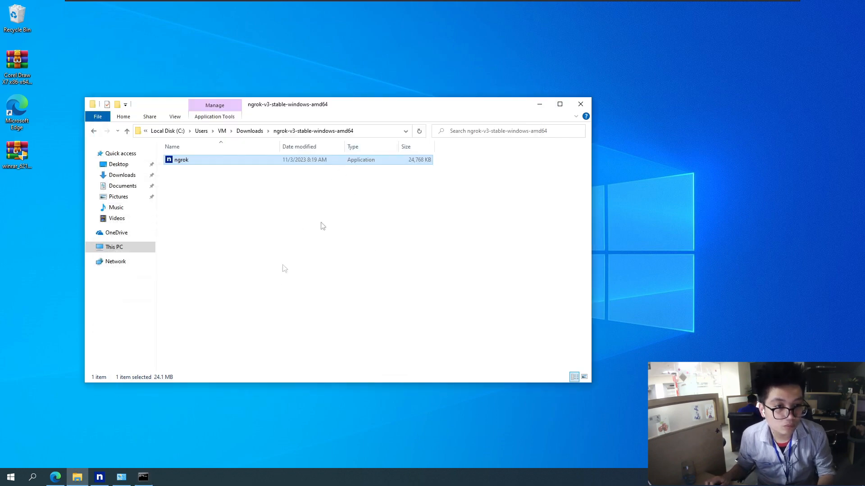
# Close the leftover ngrok console and launch ngrok again from the ngrok-v3-stable-windows-amd64 folder in Downloads
pyautogui.click(275, 279)
pyautogui.click(100, 477)
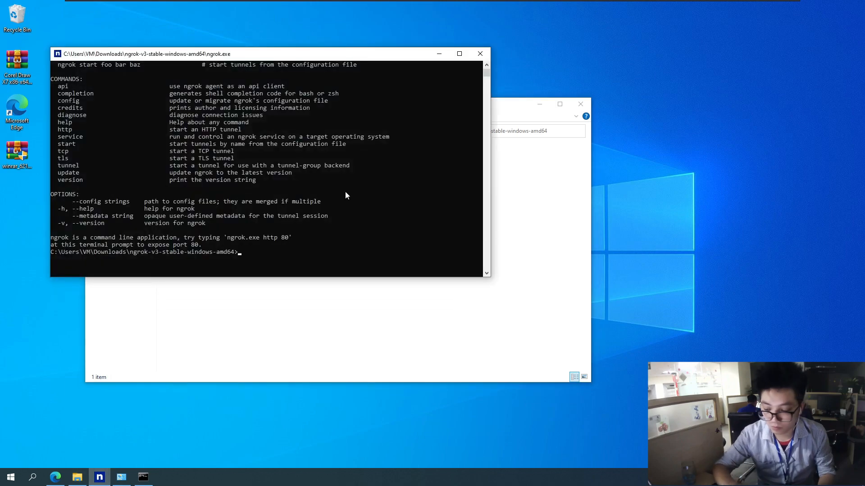
pyautogui.click(481, 52)
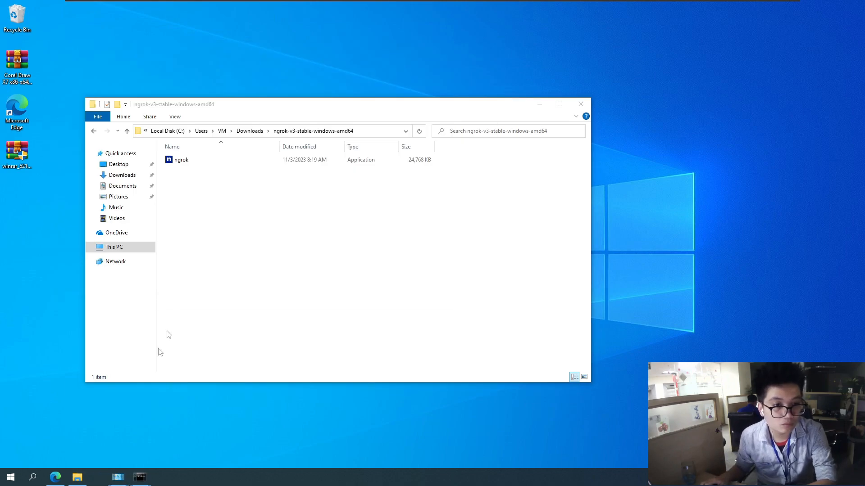
pyautogui.click(78, 480)
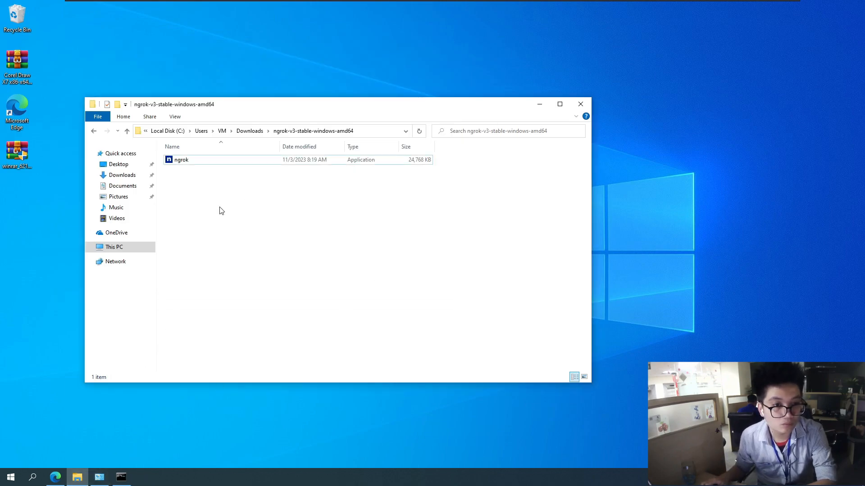
pyautogui.click(250, 130)
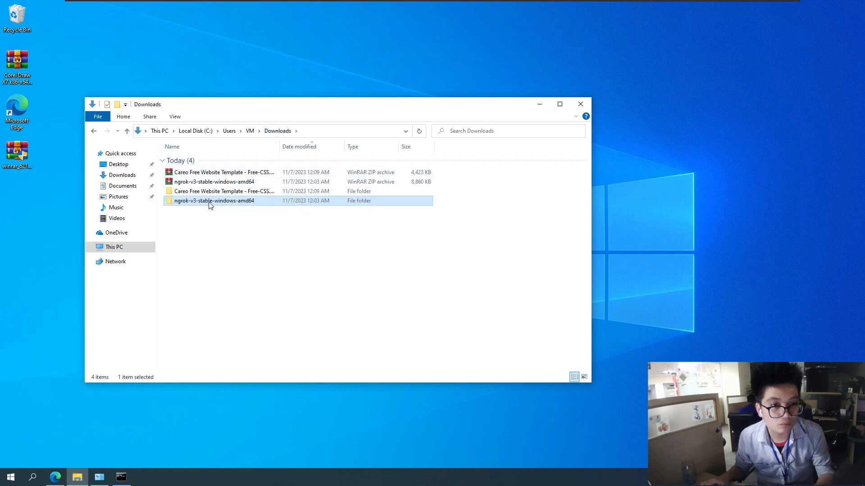
pyautogui.doubleClick(210, 201)
pyautogui.doubleClick(226, 162)
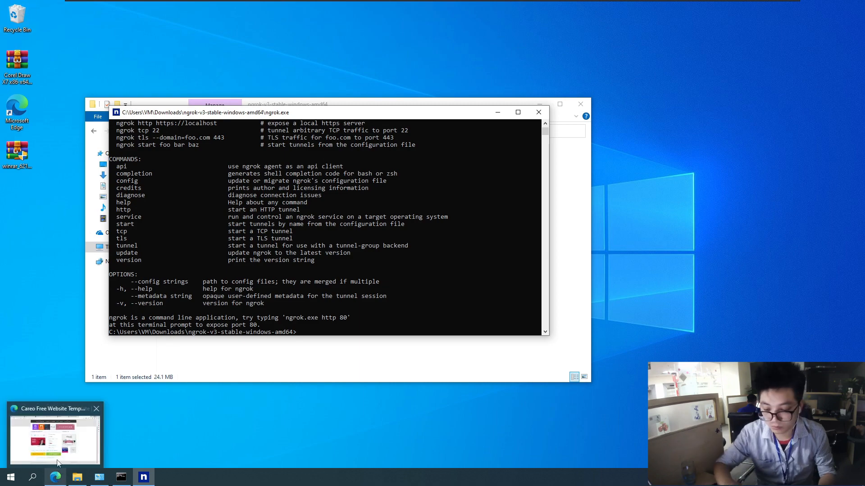
# Switch to Edge, open the Your Authtoken page of the ngrok dashboard and copy the "ngrok config add-authtoken" command with its token
pyautogui.click(56, 477)
pyautogui.click(181, 7)
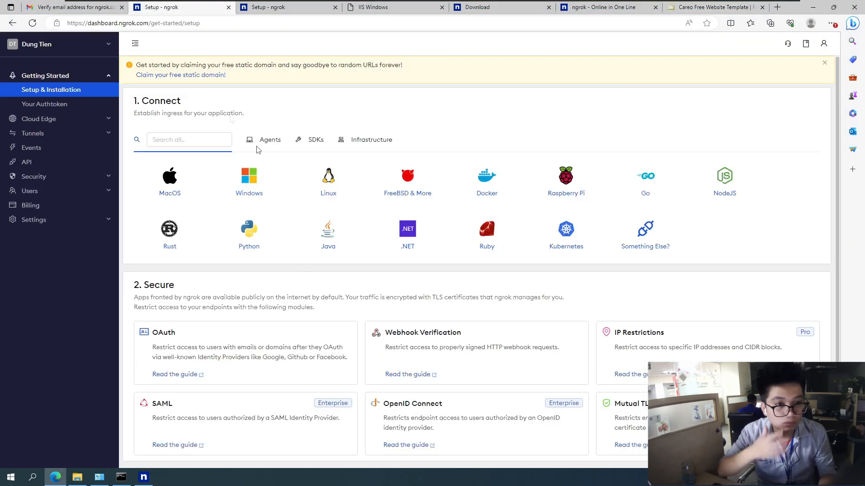
pyautogui.click(52, 106)
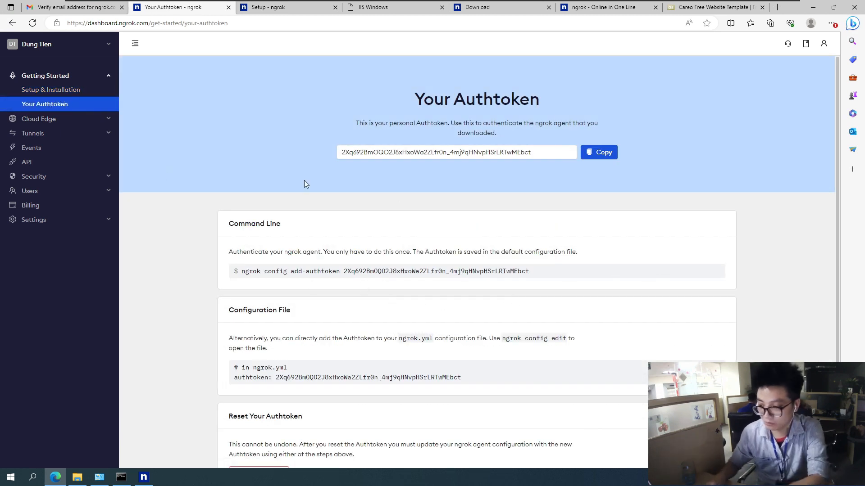
pyautogui.click(41, 91)
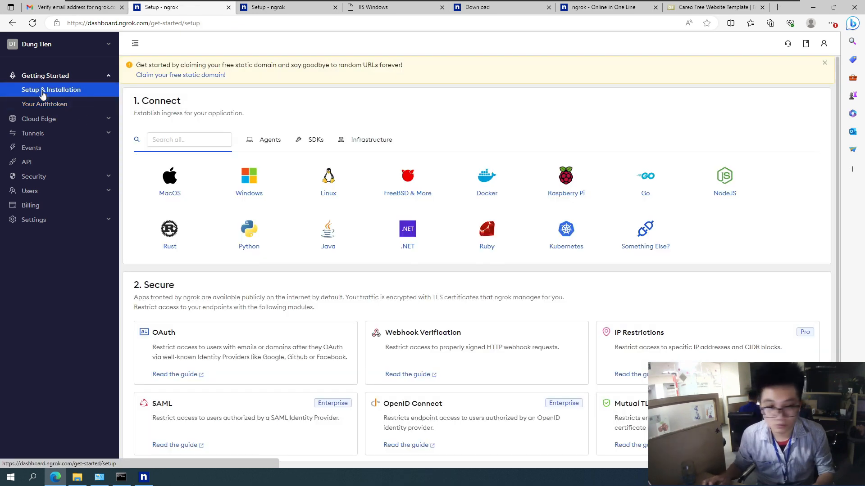
pyautogui.click(62, 110)
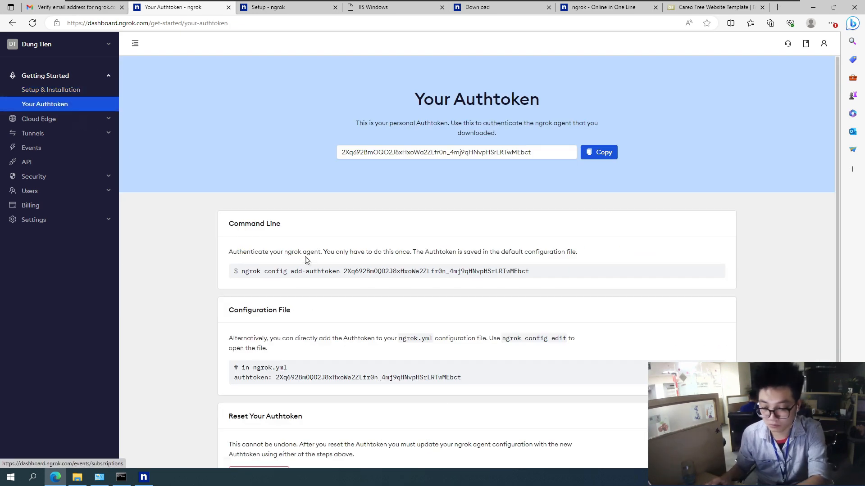
pyautogui.scroll(-1, 335, 244)
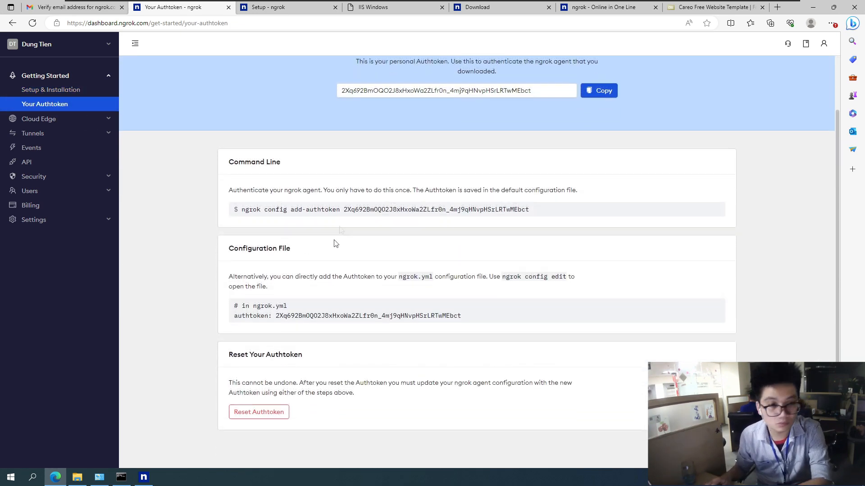
pyautogui.click(367, 210)
pyautogui.click(368, 211)
pyautogui.click(369, 210)
pyautogui.rightClick(368, 210)
pyautogui.click(388, 219)
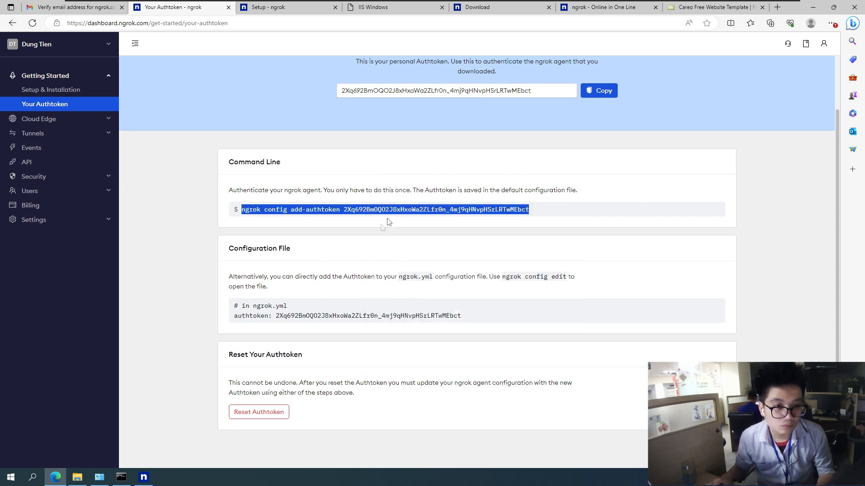
# Run the copied "ngrok config add-authtoken" command with the account authtoken in the ngrok console and reposition the console window
pyautogui.click(148, 481)
pyautogui.rightClick(383, 266)
pyautogui.press('Return')
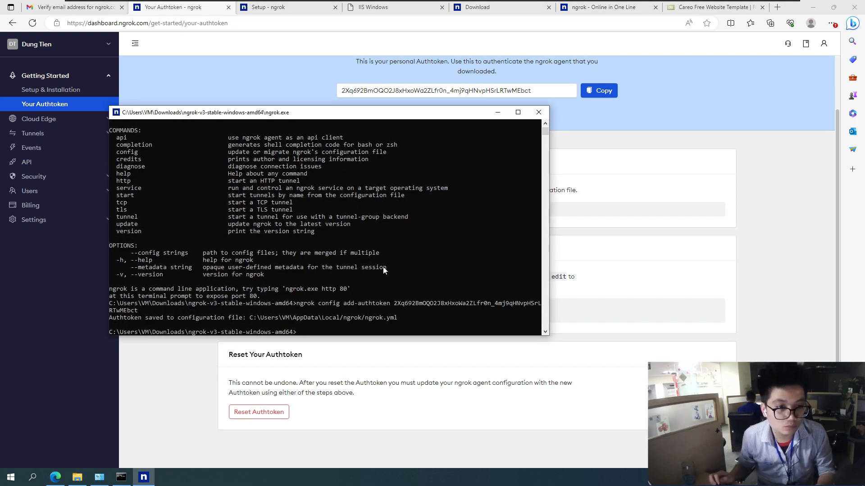
pyautogui.moveTo(335, 118); pyautogui.dragTo(388, 100)
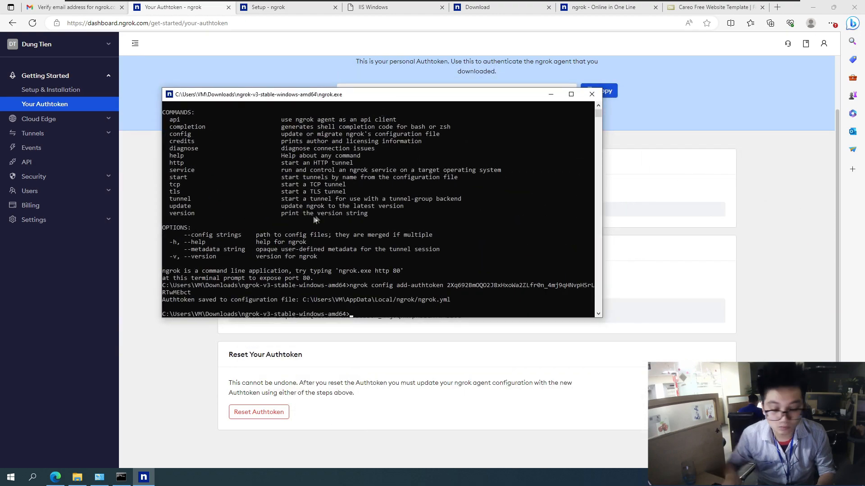
# Copy the example command "ngrok http 80" from the ngrok help text and run it to start the tunnel
pyautogui.scroll(4, 279, 233)
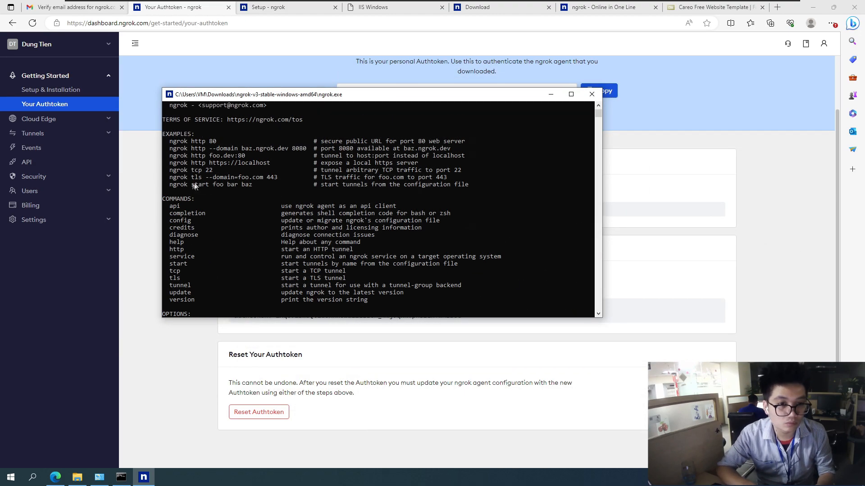
pyautogui.moveTo(215, 143); pyautogui.dragTo(185, 144)
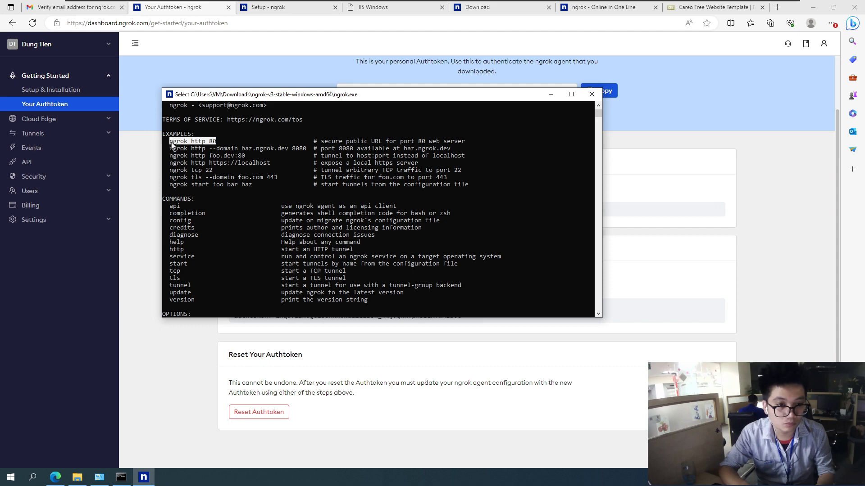
pyautogui.hotkey('ctrl', 'c')
pyautogui.scroll(-4, 303, 181)
pyautogui.hotkey('ctrl', 'v')
pyautogui.press('Return')
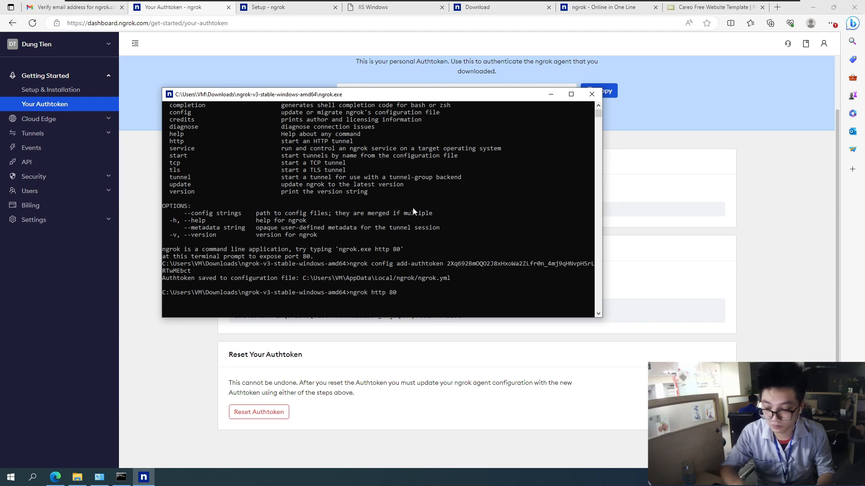
pyautogui.press('Return')
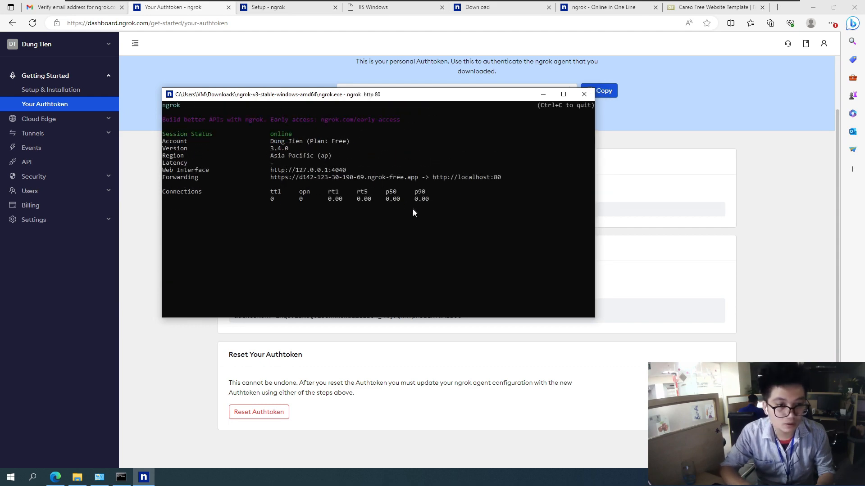
# Copy the https forwarding URL from the ngrok console and open a new InPrivate browser window
pyautogui.moveTo(270, 177); pyautogui.dragTo(409, 180)
pyautogui.rightClick(409, 179)
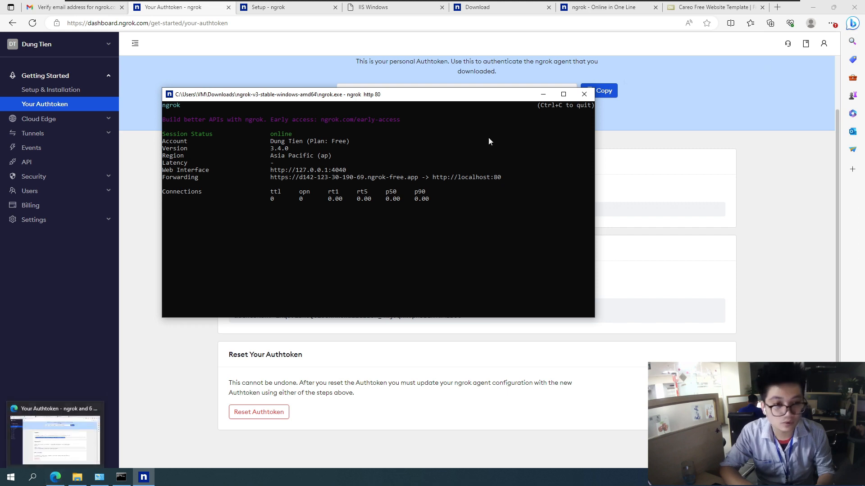
pyautogui.click(803, 11)
pyautogui.click(831, 23)
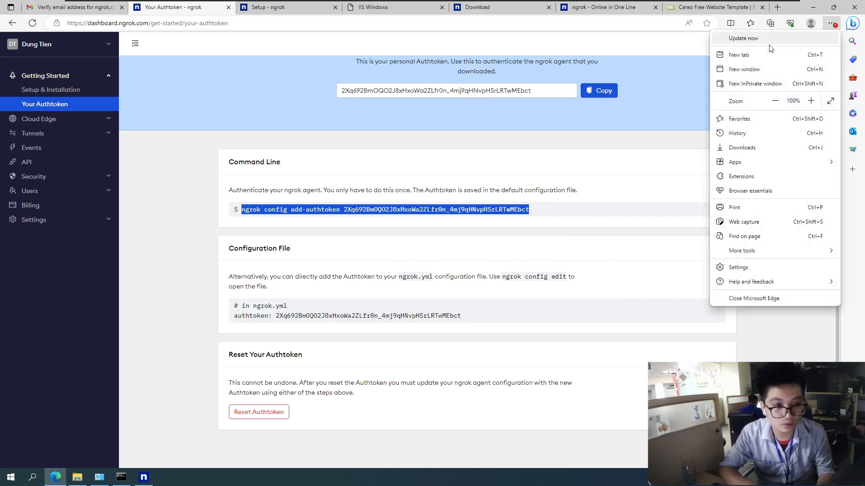
pyautogui.click(747, 83)
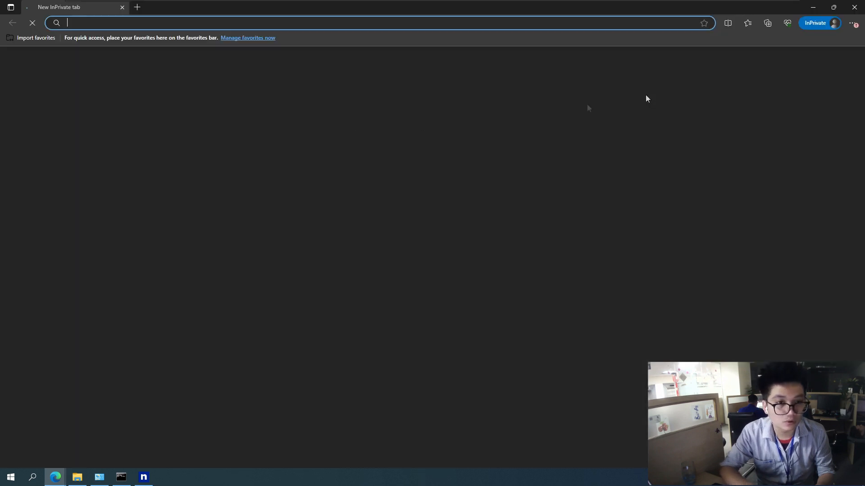
# Load the copied ngrok URL, continue past the ngrok notice to the site and look through the Careo home page
pyautogui.rightClick(160, 26)
pyautogui.click(198, 110)
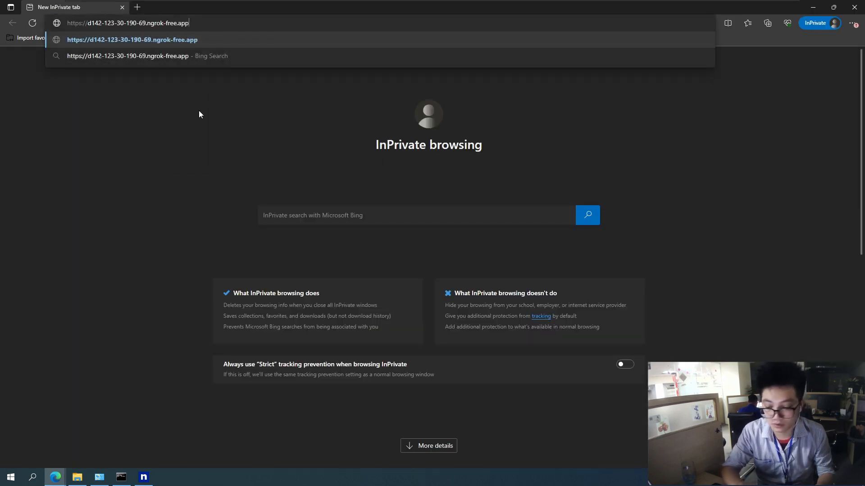
pyautogui.press('Return')
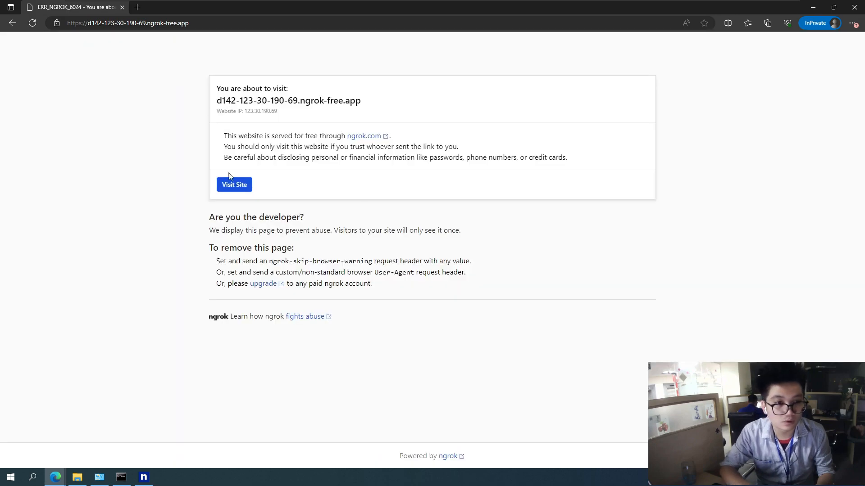
pyautogui.click(234, 185)
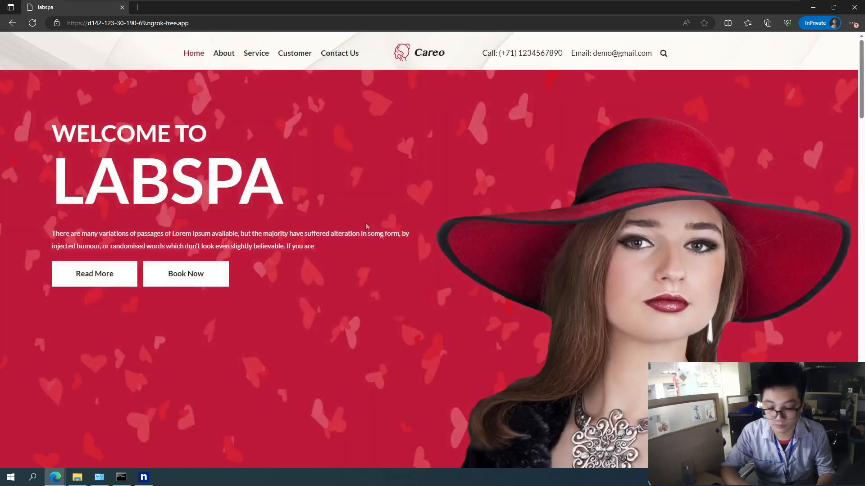
pyautogui.scroll(-12, 412, 241)
pyautogui.scroll(6, 412, 242)
pyautogui.scroll(6, 413, 238)
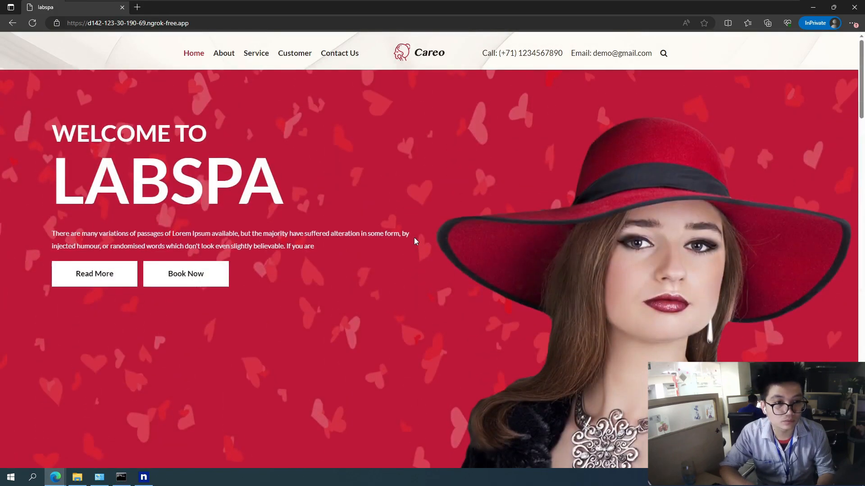
# Arrange the InPrivate site window beside the ngrok console with the main browser minimized, and bring the ngrok folder window forward
pyautogui.moveTo(423, 9); pyautogui.dragTo(226, 48)
pyautogui.click(813, 8)
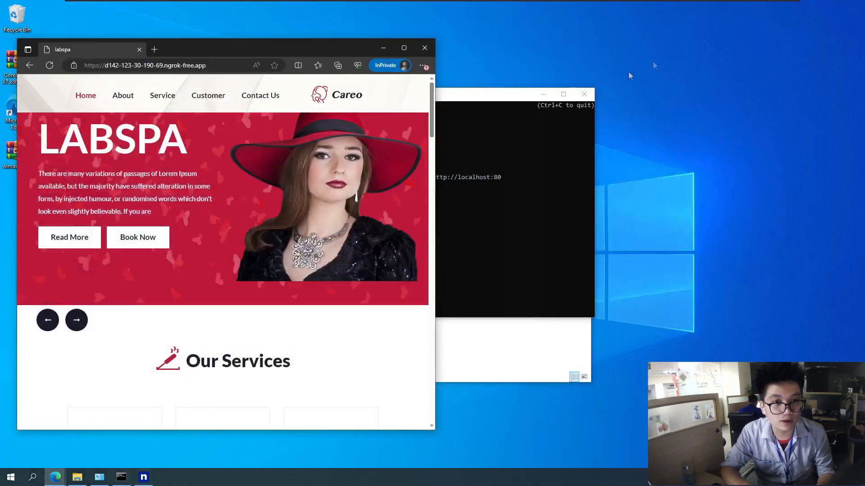
pyautogui.moveTo(485, 96); pyautogui.dragTo(694, 60)
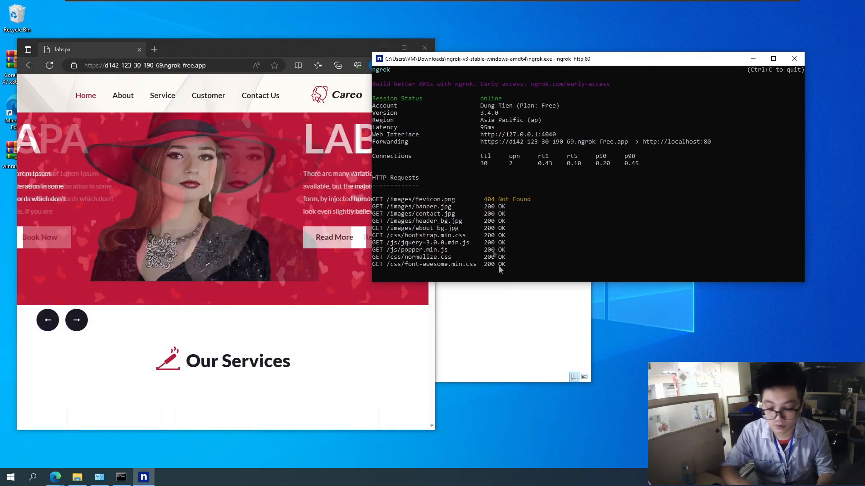
pyautogui.click(506, 338)
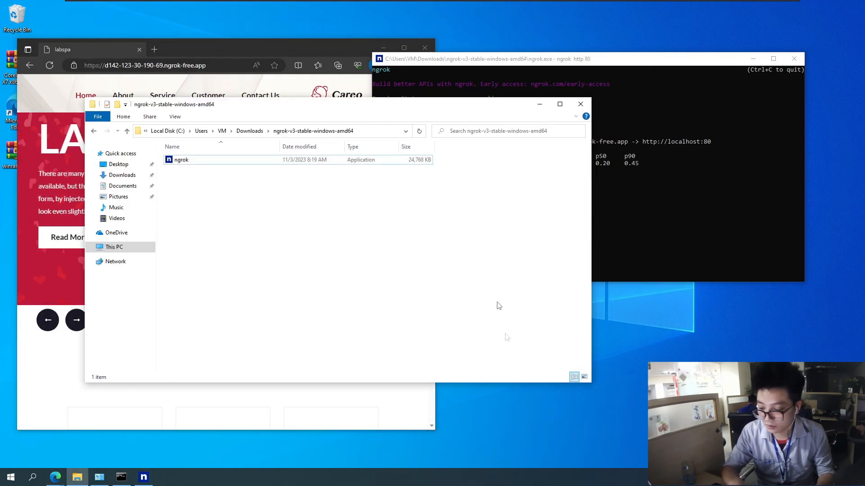
# Open the C:\inetpub\wwwroot folder and move its window clear of the site preview
pyautogui.click(112, 247)
pyautogui.click(204, 250)
pyautogui.doubleClick(204, 250)
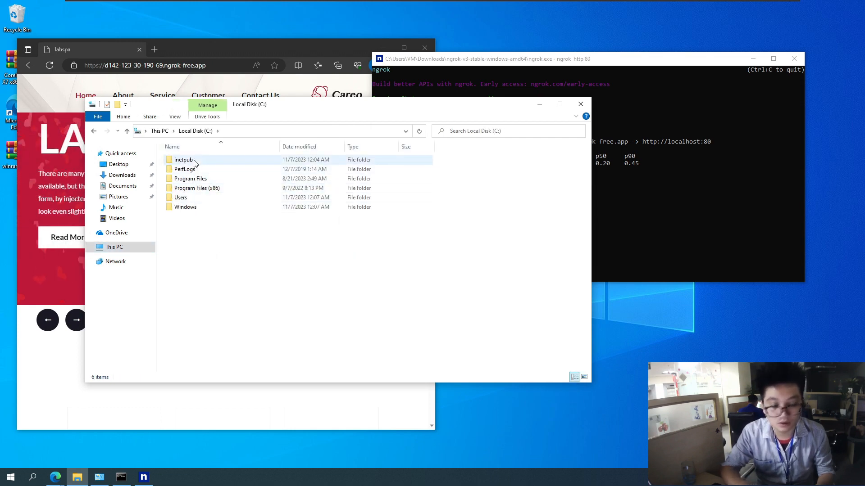
pyautogui.doubleClick(197, 163)
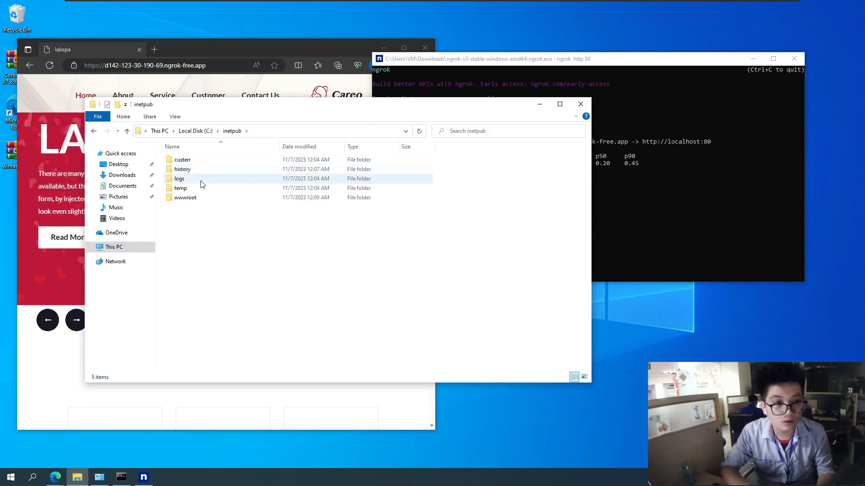
pyautogui.doubleClick(203, 199)
pyautogui.moveTo(271, 98); pyautogui.dragTo(491, 95)
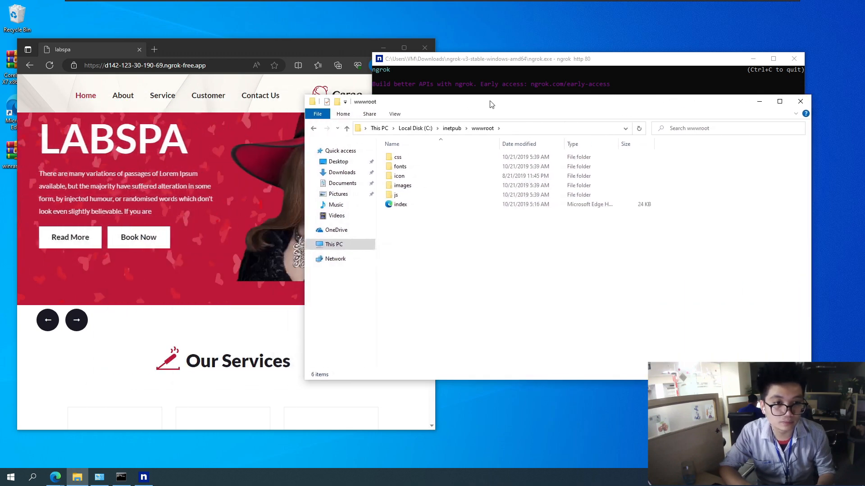
# Open the index file from wwwroot in Notepad and move the editor beside the site window
pyautogui.click(400, 205)
pyautogui.rightClick(404, 206)
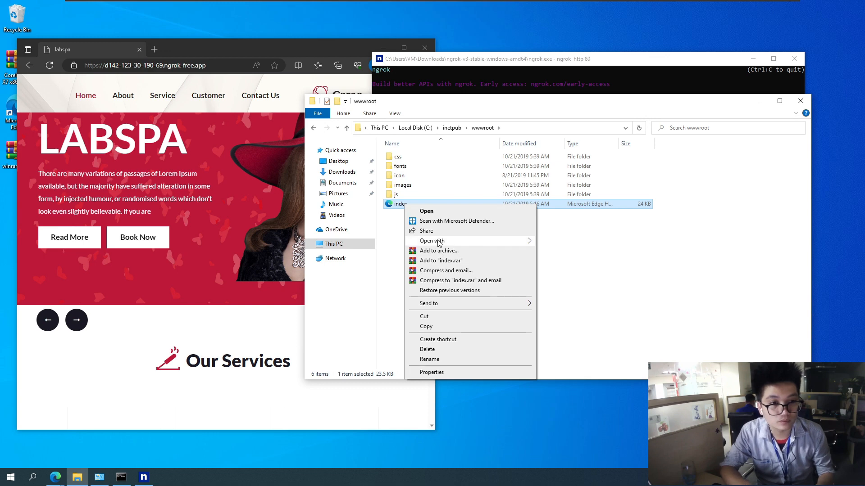
pyautogui.moveTo(439, 242)
pyautogui.click(567, 285)
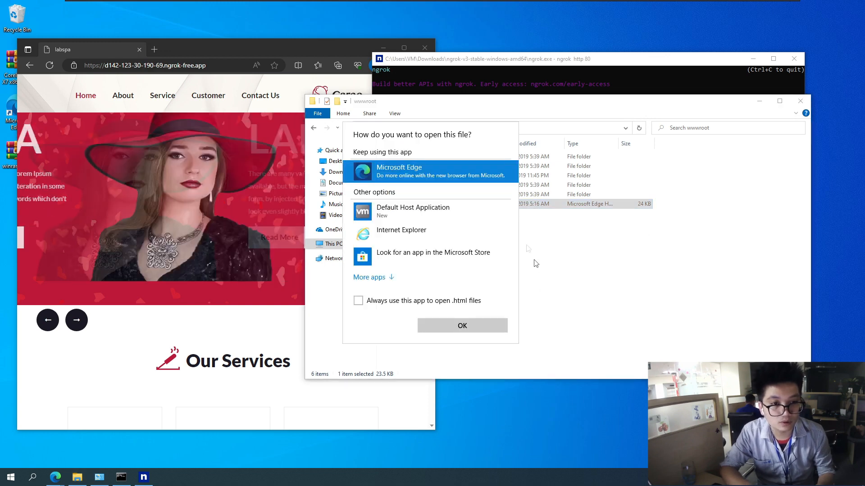
pyautogui.click(383, 288)
pyautogui.scroll(-1, 398, 248)
pyautogui.click(392, 254)
pyautogui.click(461, 338)
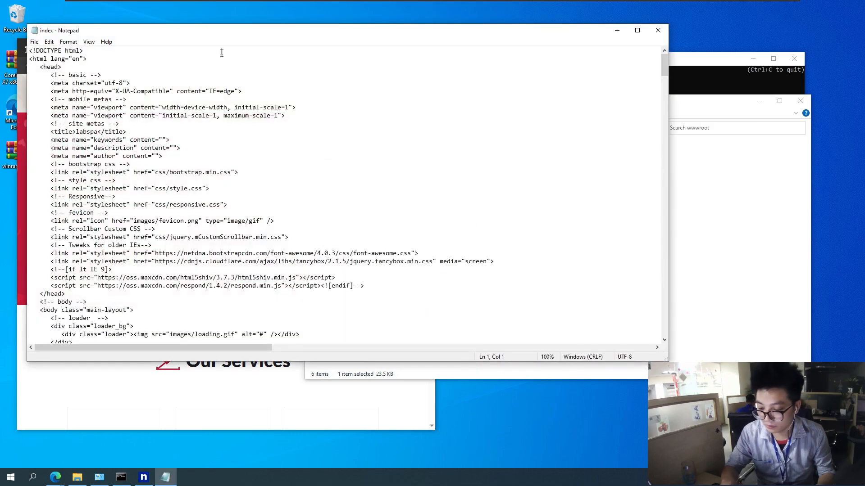
pyautogui.moveTo(223, 32); pyautogui.dragTo(537, 87)
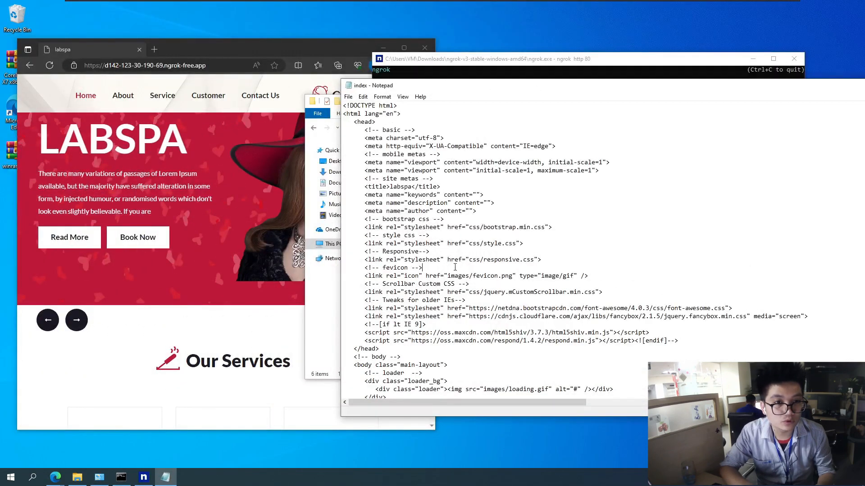
# Find the text "Our Services" in the index file's code and close the search
pyautogui.hotkey('ctrl', 'f')
pyautogui.write('Our Services')
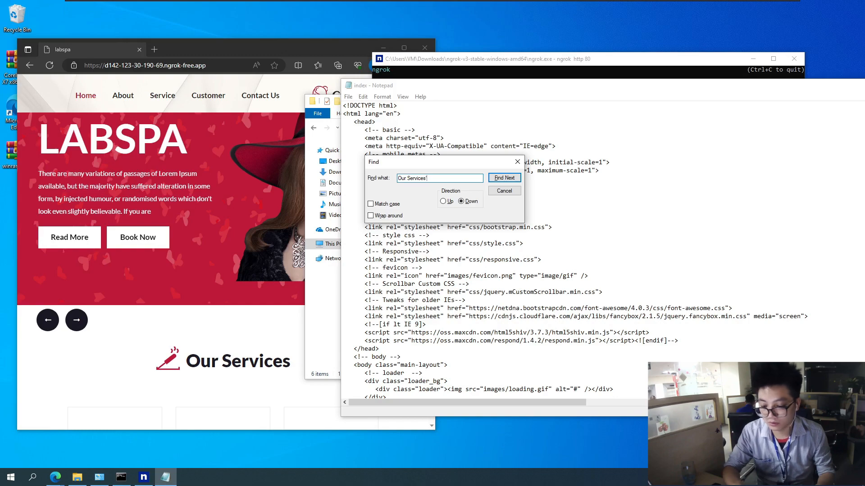
pyautogui.press('Return')
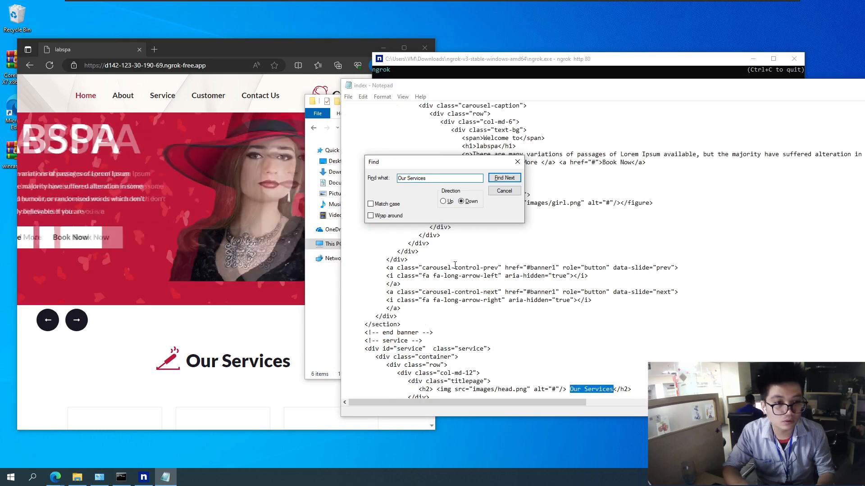
pyautogui.click(518, 162)
# Replace the "Our Services" heading text in the h2 line with a person's full name and save the file
pyautogui.click(582, 382)
pyautogui.moveTo(583, 390); pyautogui.dragTo(613, 389)
pyautogui.press('BackSpace')
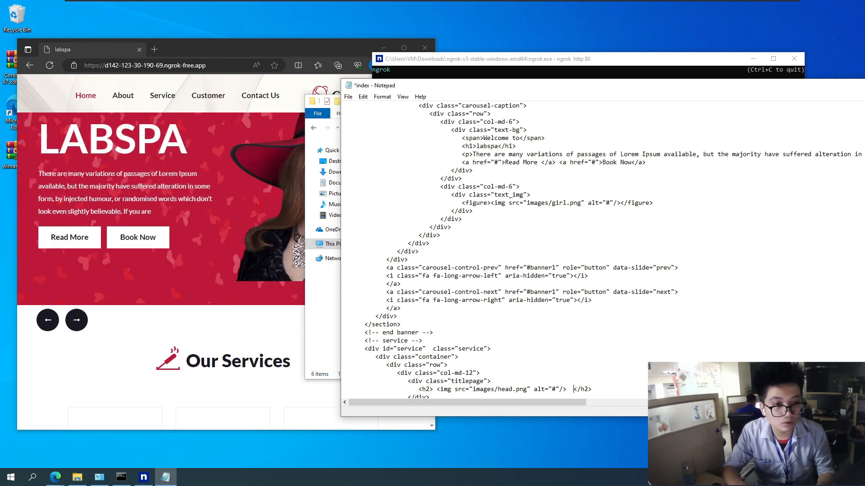
pyautogui.write('DO TIEN DUNG')
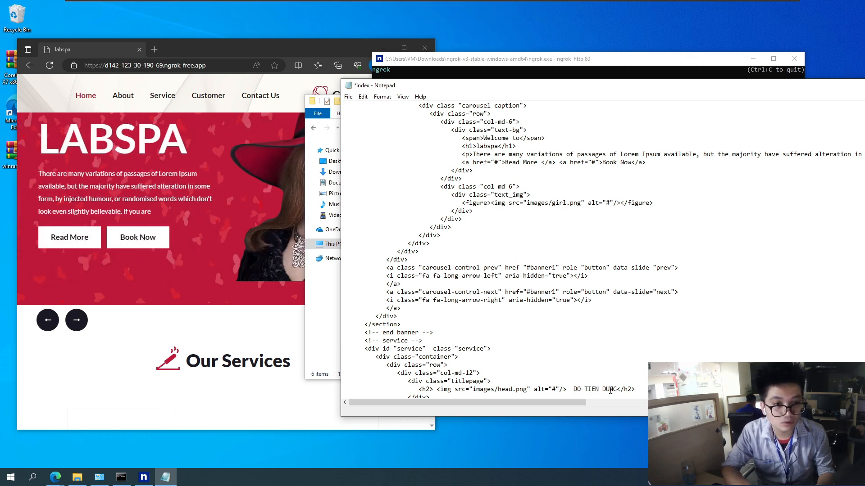
pyautogui.hotkey('ctrl', 's')
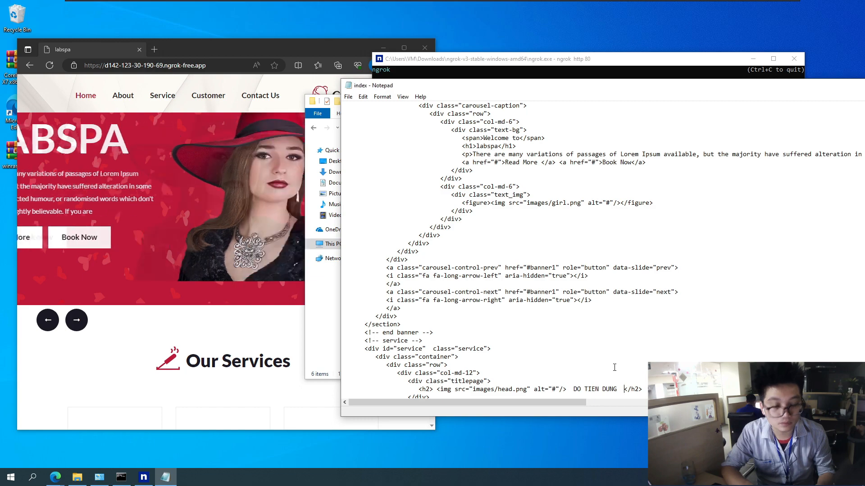
# Save the index file once more and close Notepad
pyautogui.moveTo(617, 86); pyautogui.dragTo(325, 83)
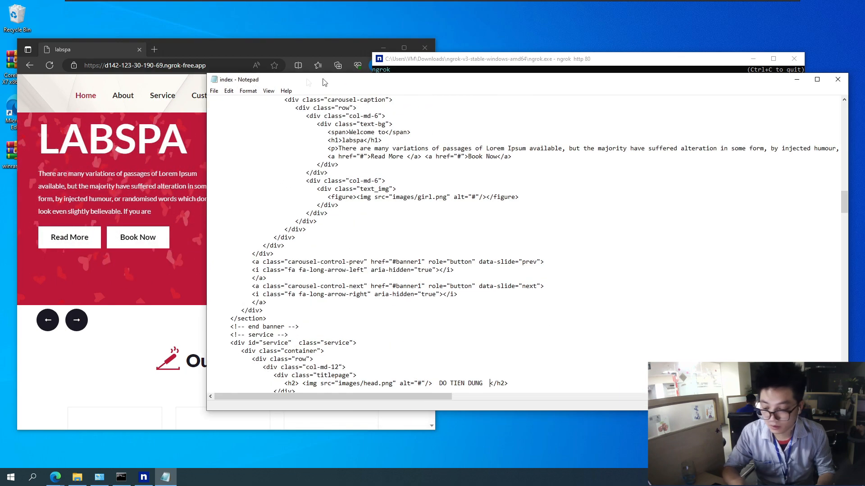
pyautogui.click(214, 90)
pyautogui.click(283, 127)
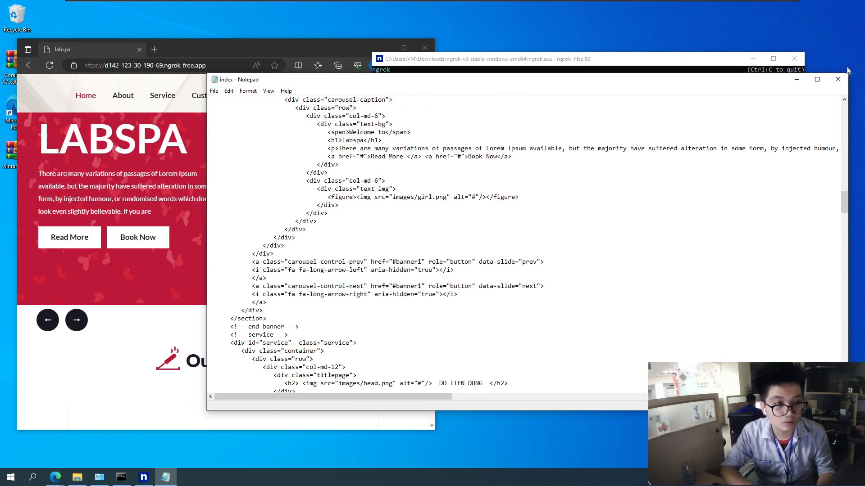
pyautogui.click(838, 79)
# Reload the ngrok site in the InPrivate window and check the edited services heading on the home page
pyautogui.click(274, 51)
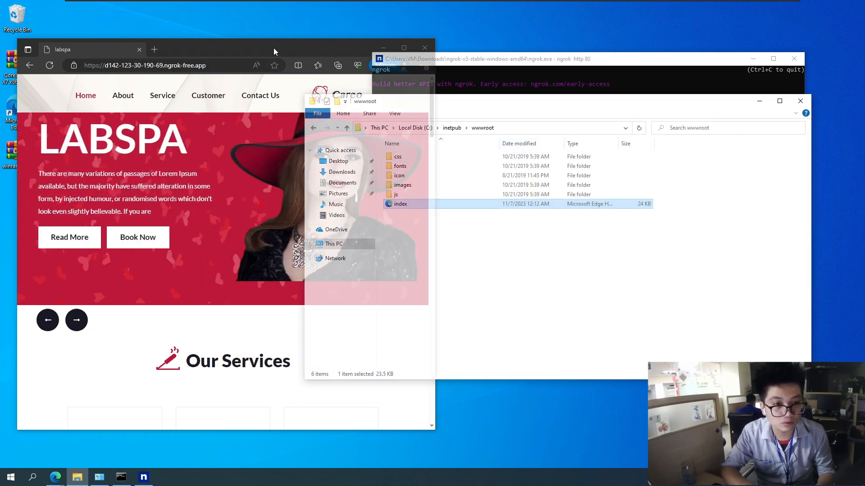
pyautogui.click(52, 66)
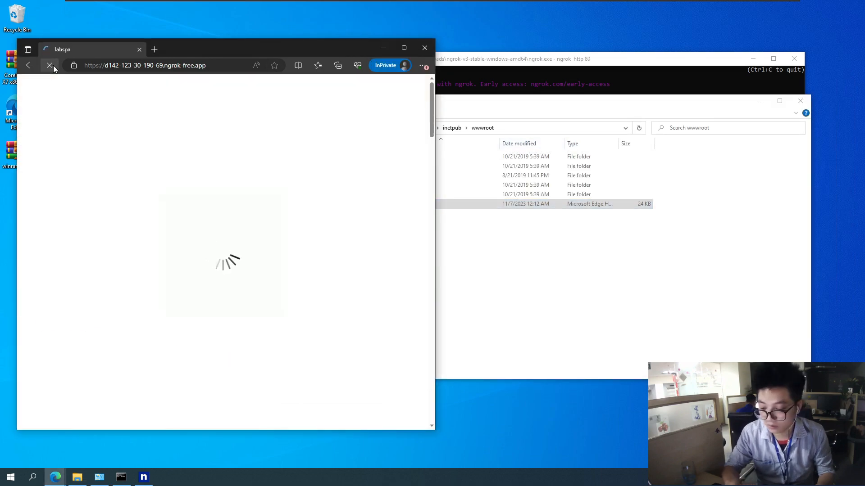
pyautogui.scroll(-1, 198, 279)
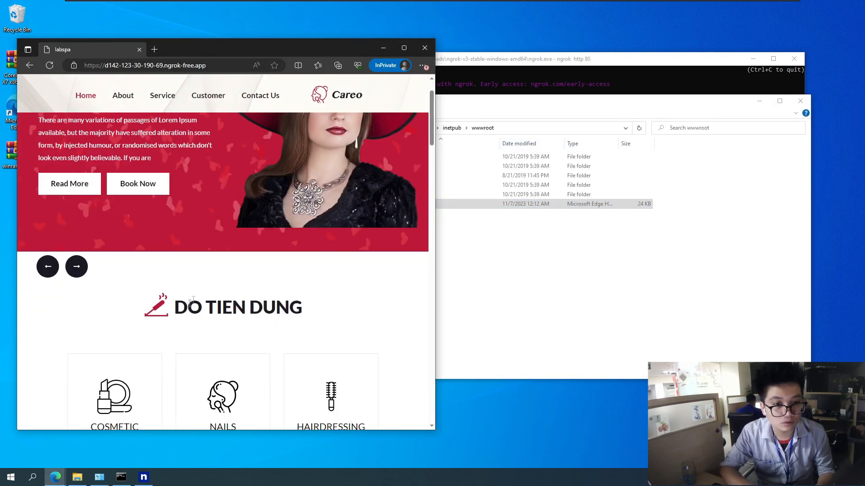
pyautogui.moveTo(179, 308); pyautogui.dragTo(235, 310)
pyautogui.tripleClick(282, 309)
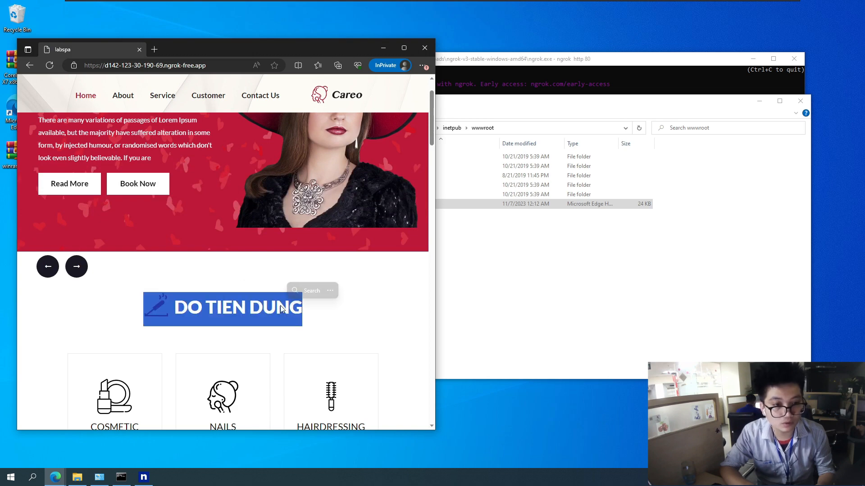
pyautogui.click(279, 305)
pyautogui.scroll(1, 261, 286)
# Bring a guest browser window into view and copy the site's ngrok URL from the InPrivate window
pyautogui.click(215, 66)
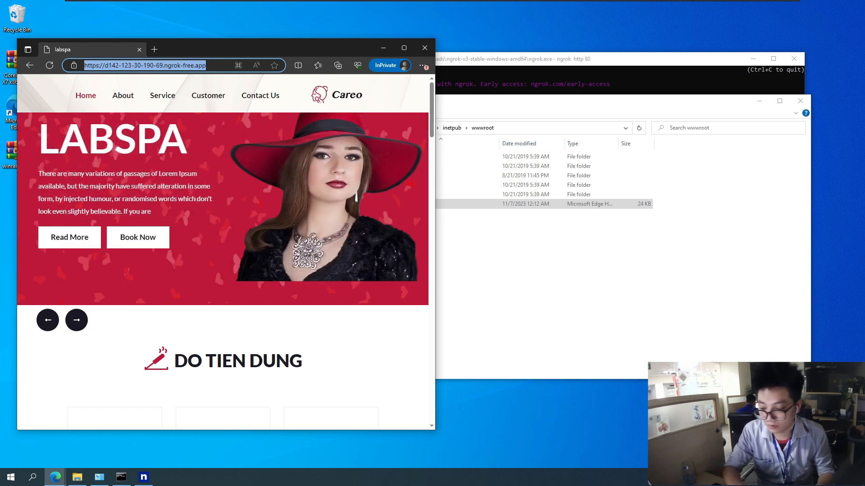
pyautogui.moveTo(0, 140); pyautogui.dragTo(480, 115)
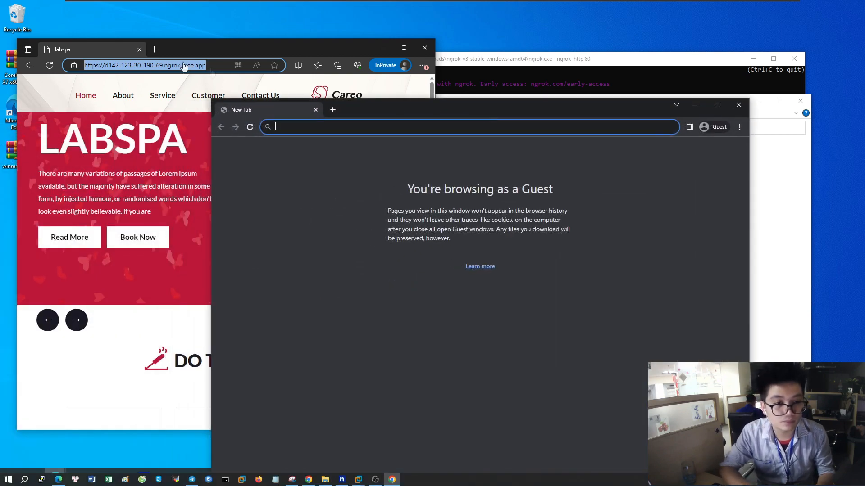
pyautogui.click(164, 66)
pyautogui.rightClick(167, 67)
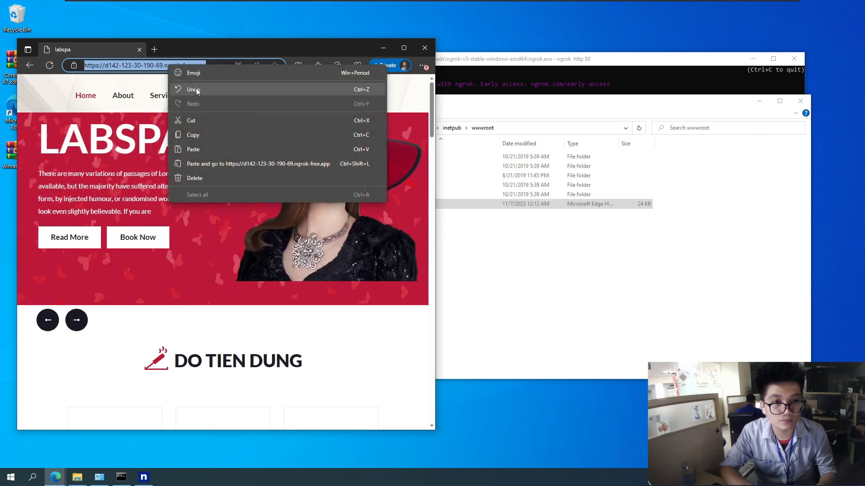
pyautogui.click(196, 135)
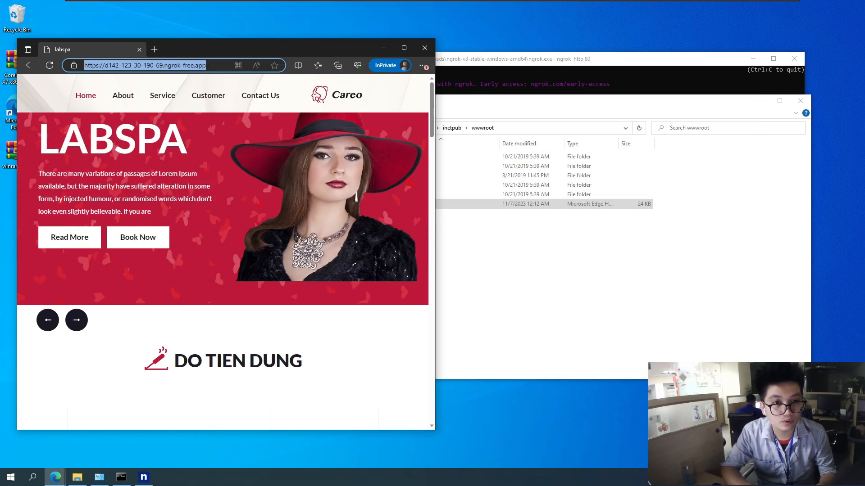
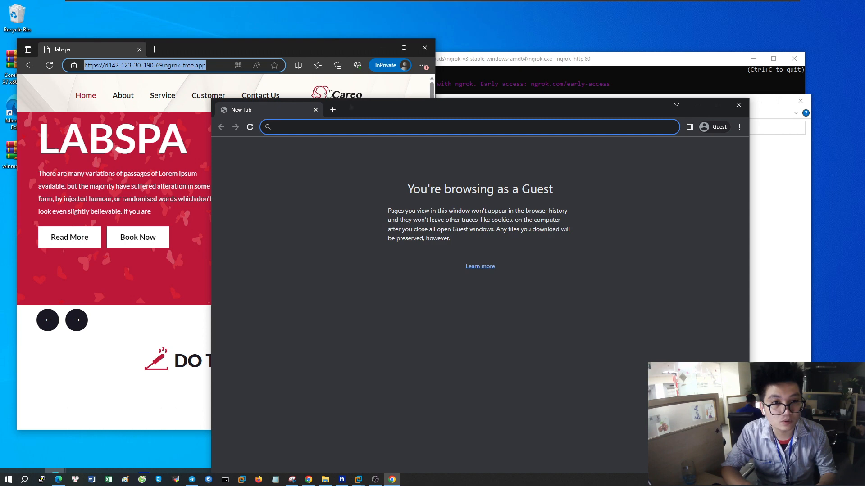
# Open the copied ngrok URL in the guest browser, continue past the warning to check the site's home page, and close the guest window
pyautogui.rightClick(358, 128)
pyautogui.click(391, 191)
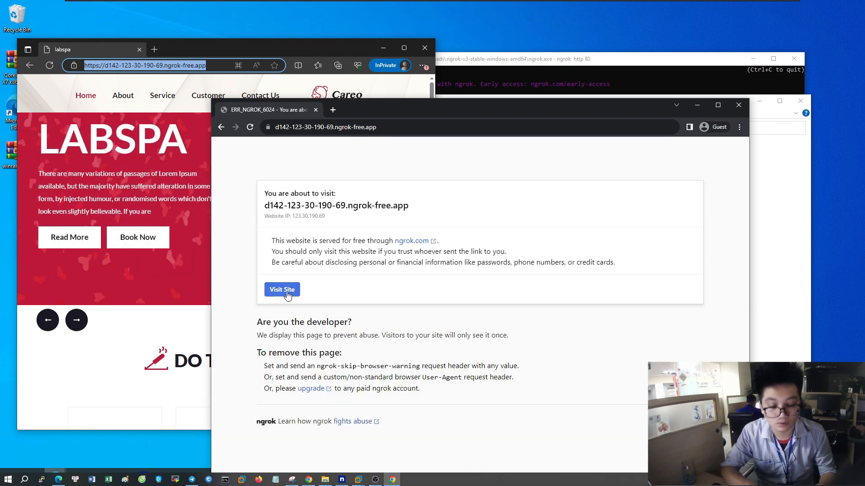
pyautogui.click(287, 294)
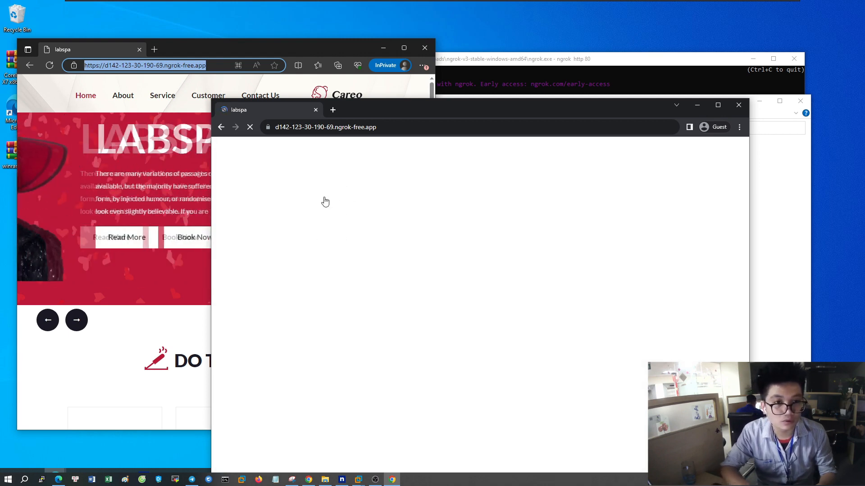
pyautogui.moveTo(392, 112); pyautogui.dragTo(358, 77)
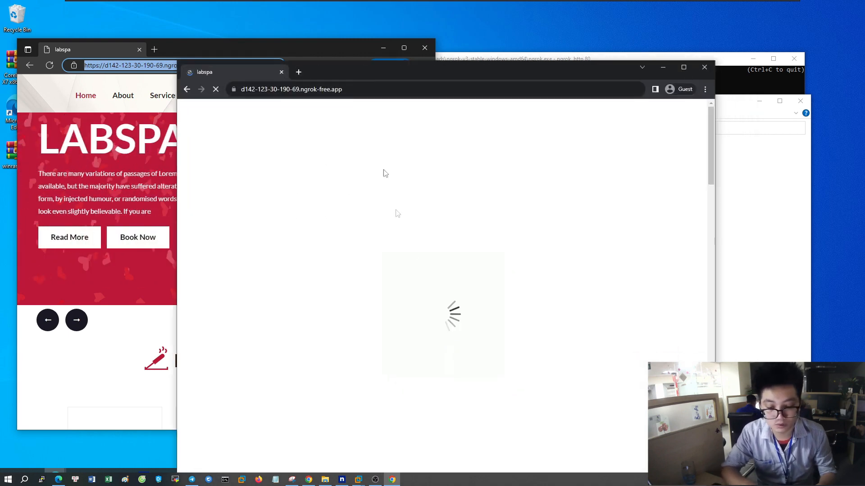
pyautogui.scroll(-8, 422, 221)
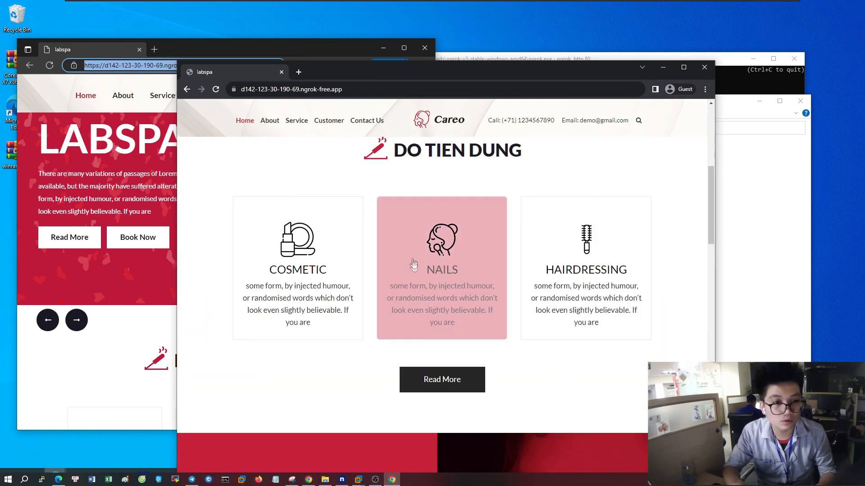
pyautogui.scroll(8, 432, 252)
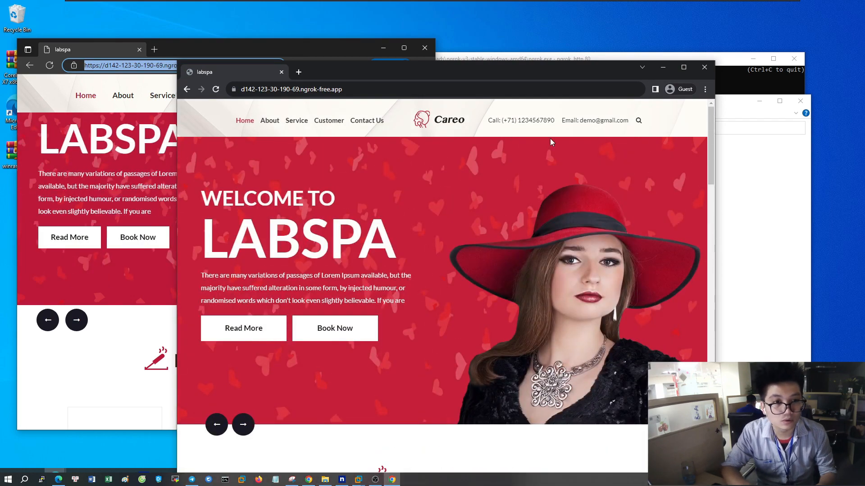
pyautogui.click(704, 67)
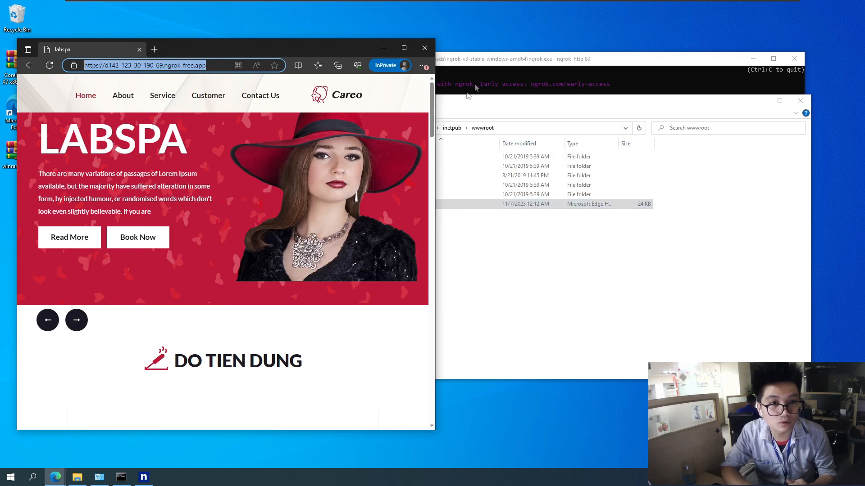
# Stop the running ngrok tunnel in the console and reload the site in the InPrivate window to test it
pyautogui.click(529, 59)
pyautogui.click(536, 199)
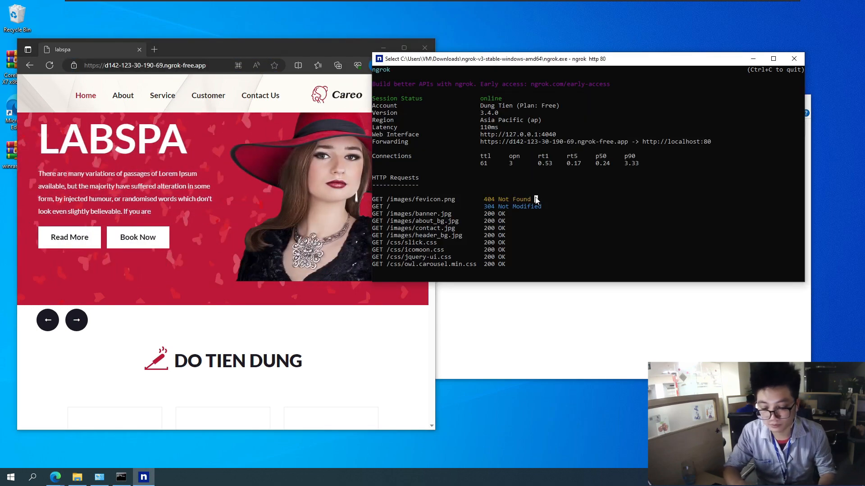
pyautogui.hotkey('ctrl', 'c')
pyautogui.hotkey('ctrl', 'c')
pyautogui.press('Return')
pyautogui.press('Return')
pyautogui.press('Return')
pyautogui.press('Return')
pyautogui.press('Return')
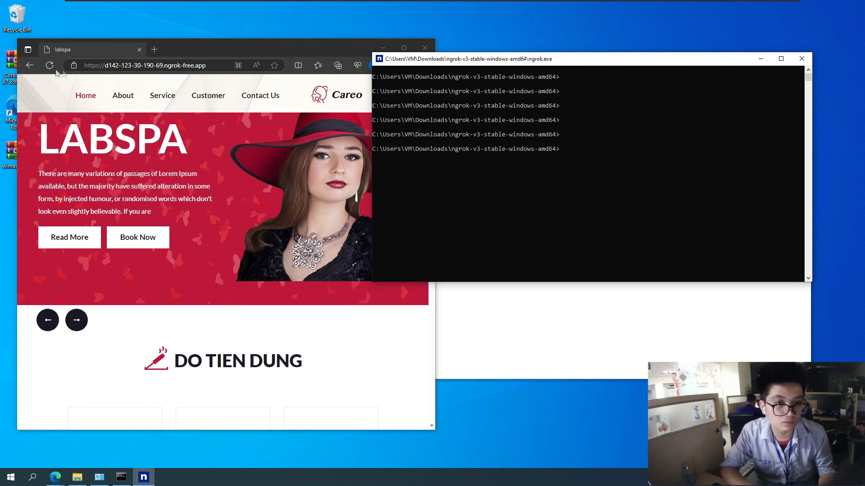
pyautogui.click(50, 65)
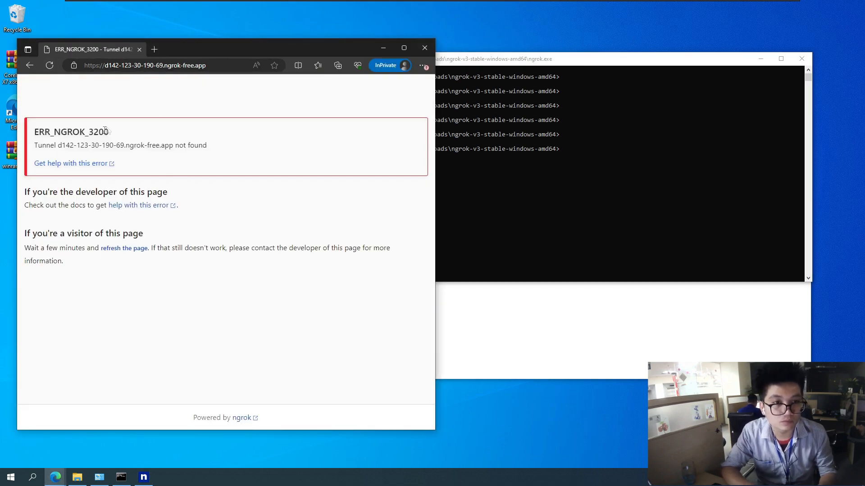
# Minimize the InPrivate window, rearrange the remaining windows, and restart the tunnel in the console with ngrok http 80
pyautogui.click(383, 47)
pyautogui.moveTo(440, 60); pyautogui.dragTo(189, 61)
pyautogui.click(600, 102)
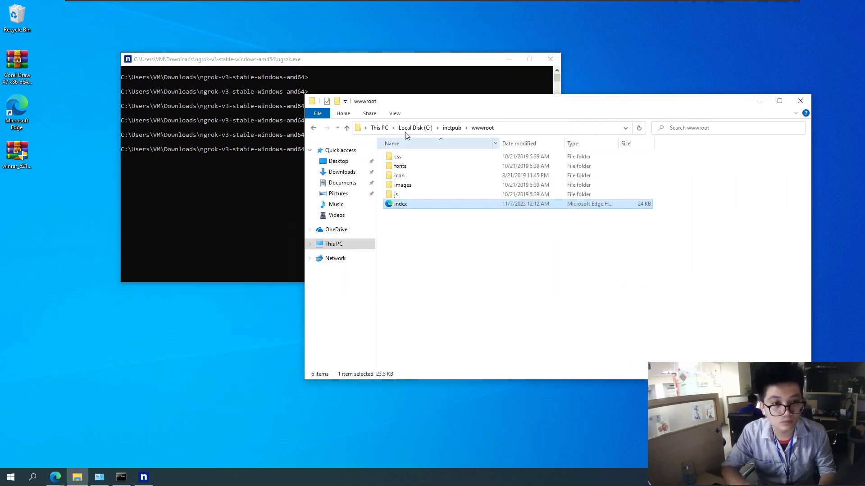
pyautogui.moveTo(419, 105); pyautogui.dragTo(348, 120)
pyautogui.click(177, 231)
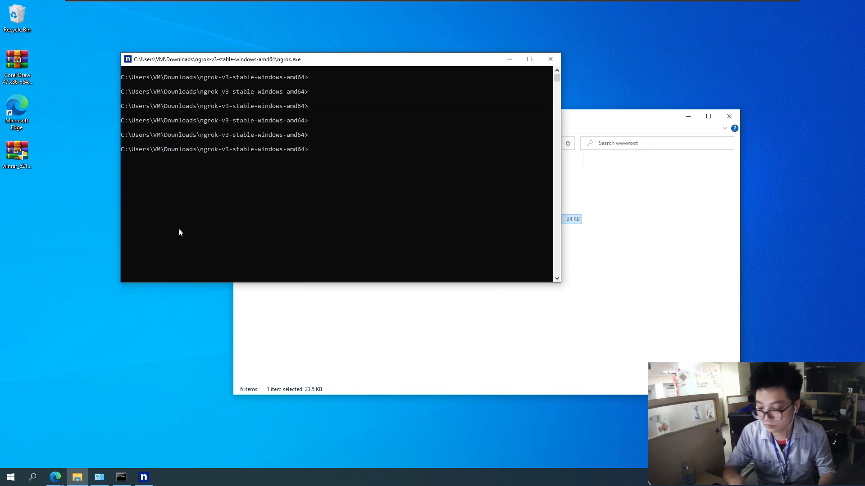
pyautogui.write('ngrok http 80')
pyautogui.press('Return')
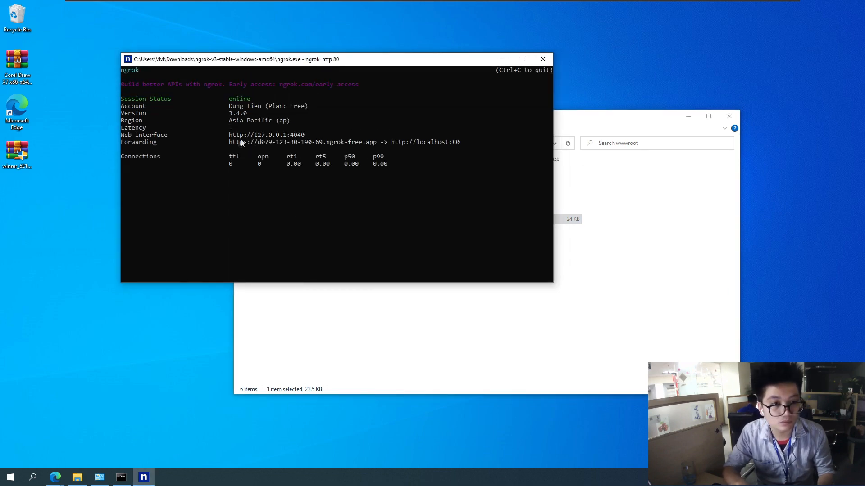
# Copy the new https forwarding URL from the ngrok console and highlight the web interface port and localhost address
pyautogui.moveTo(230, 143); pyautogui.dragTo(379, 145)
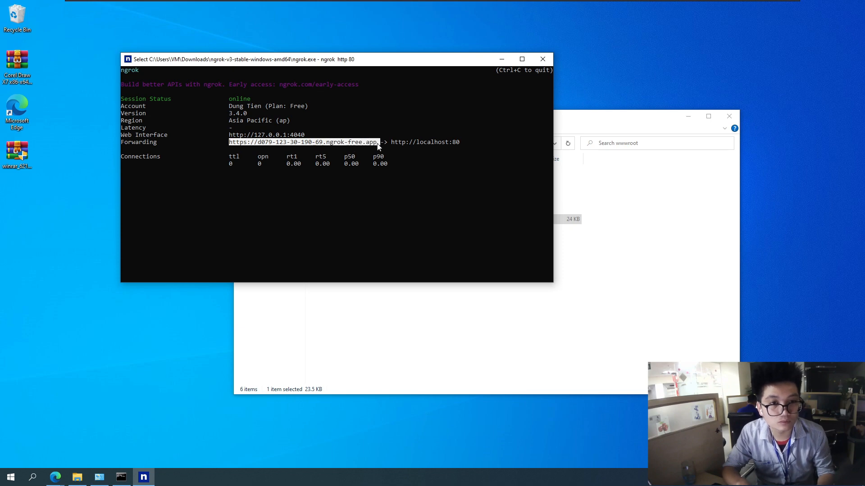
pyautogui.rightClick(371, 142)
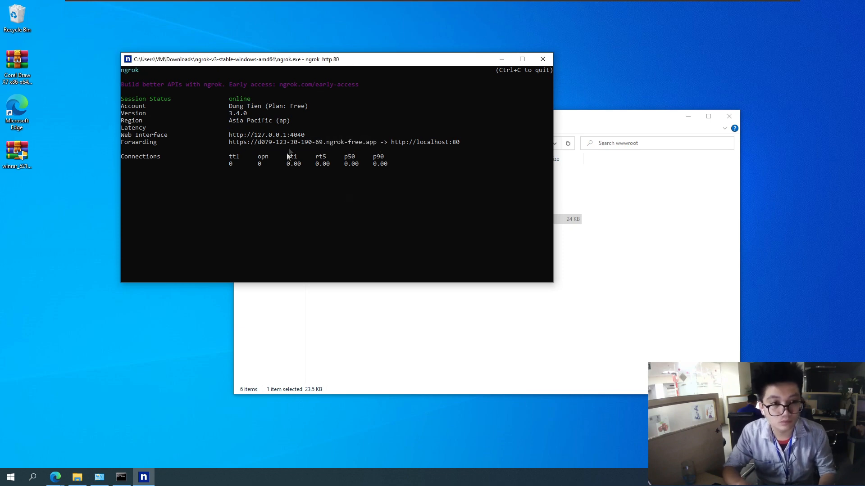
pyautogui.click(293, 134)
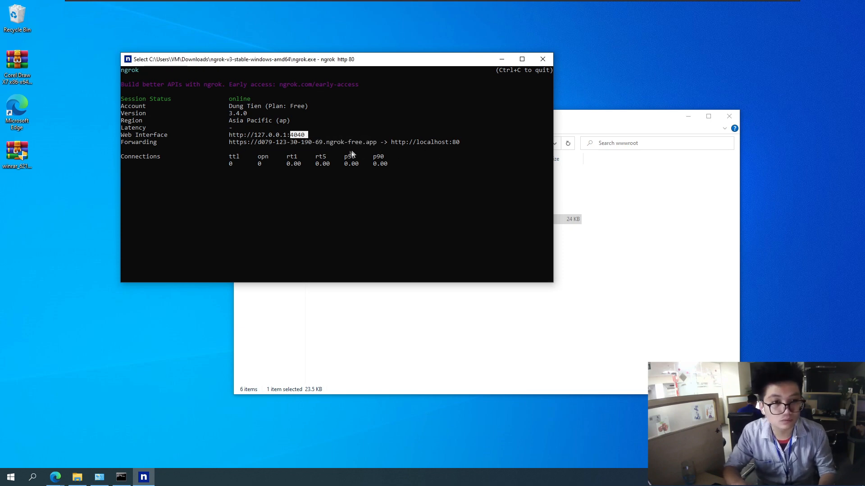
pyautogui.moveTo(395, 143); pyautogui.dragTo(446, 145)
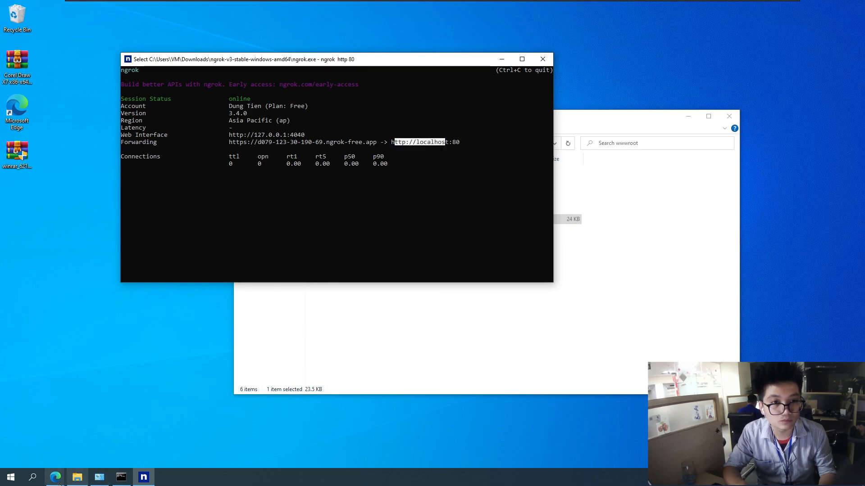
# Close the InPrivate window and open the new ngrok URL in a new tab of the main Edge window, continuing past the warning page
pyautogui.moveTo(57, 478)
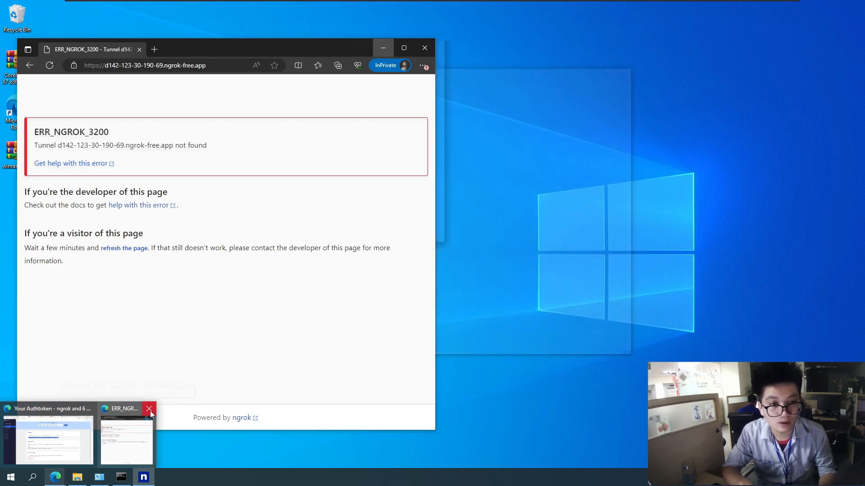
pyautogui.click(149, 409)
pyautogui.click(50, 439)
pyautogui.hotkey('ctrl', 't')
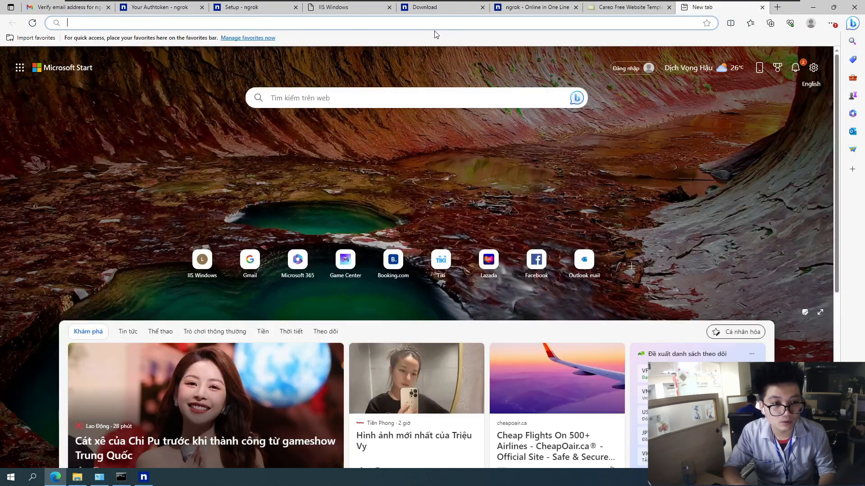
pyautogui.hotkey('ctrl', 'v')
pyautogui.press('Return')
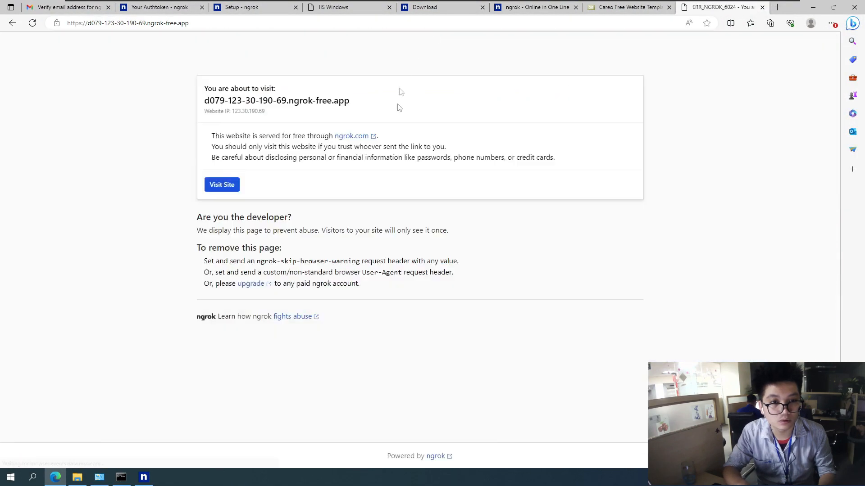
pyautogui.click(225, 187)
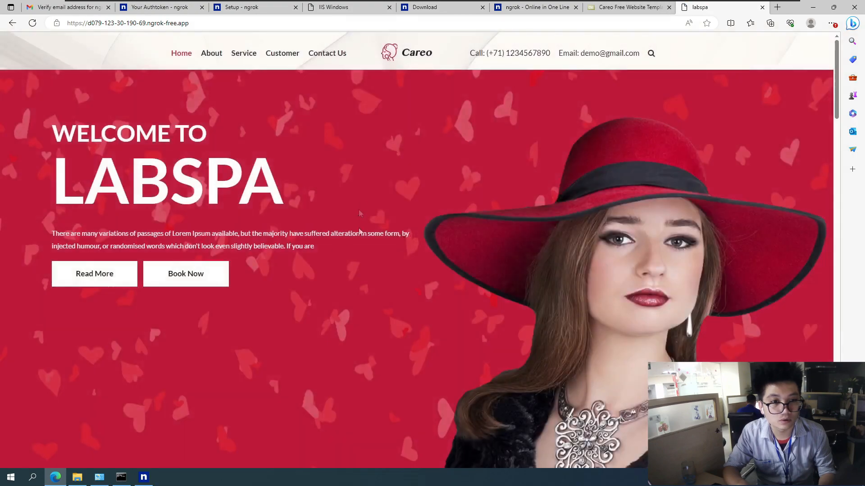
# Check the edited services heading and the service cards on the republished home page
pyautogui.scroll(-6, 287, 205)
pyautogui.moveTo(382, 293); pyautogui.dragTo(410, 293)
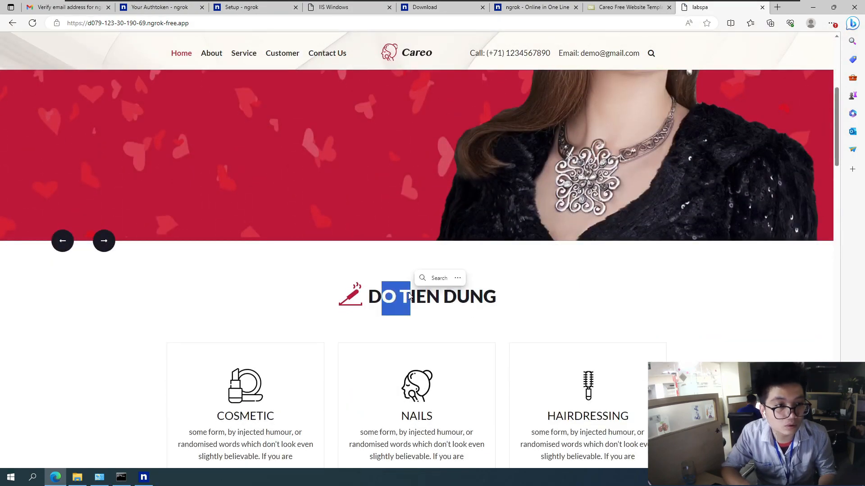
pyautogui.scroll(-4, 411, 293)
pyautogui.scroll(-5, 405, 275)
pyautogui.scroll(10, 403, 274)
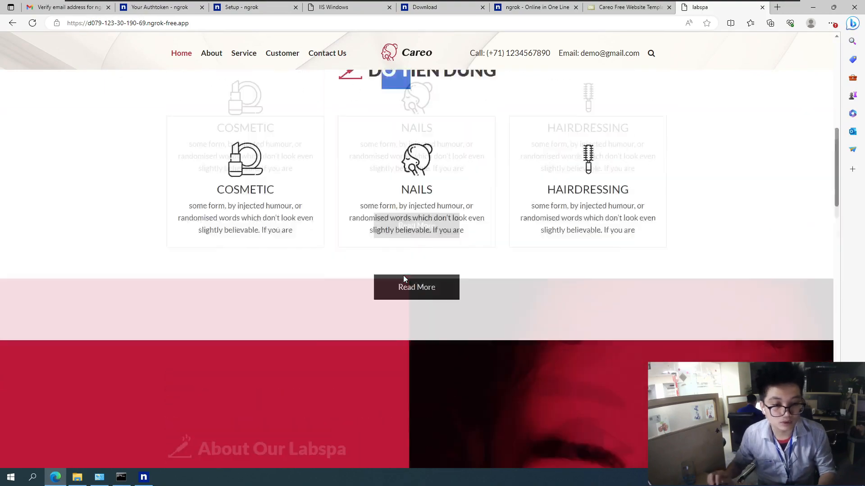
pyautogui.scroll(3, 463, 246)
# Try the Book Now link and look through the rest of the page down to the contact form and footer
pyautogui.click(200, 283)
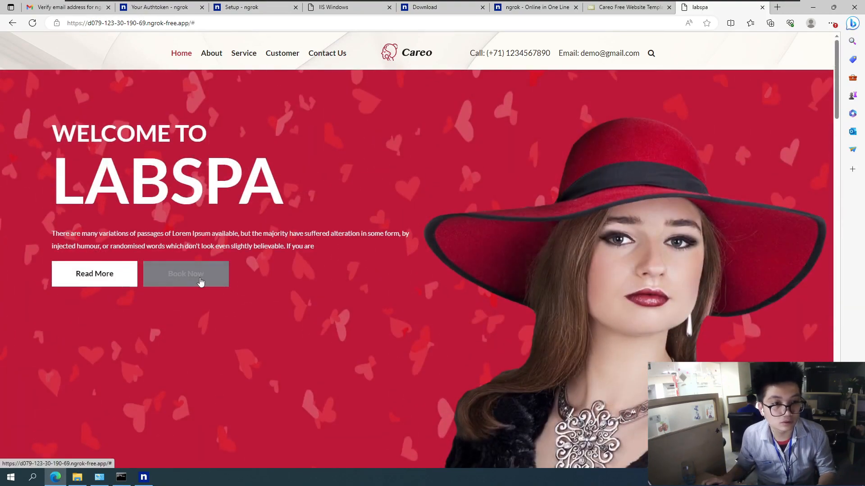
pyautogui.scroll(-6, 537, 211)
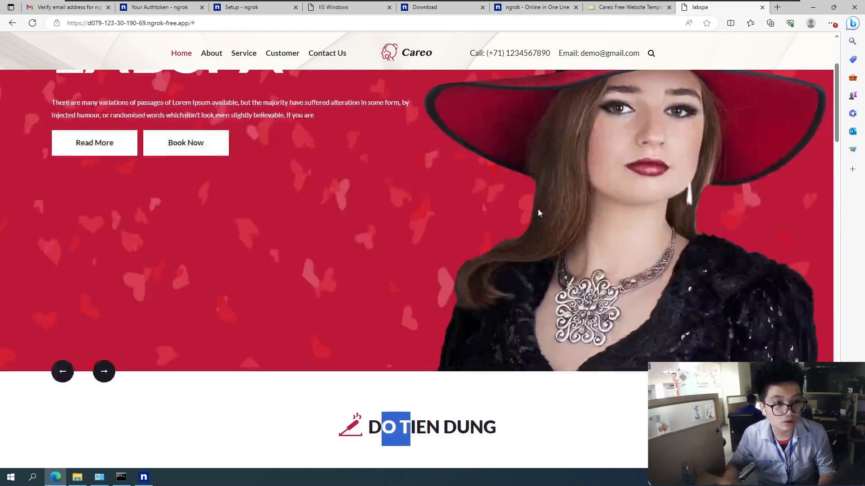
pyautogui.scroll(-15, 216, 253)
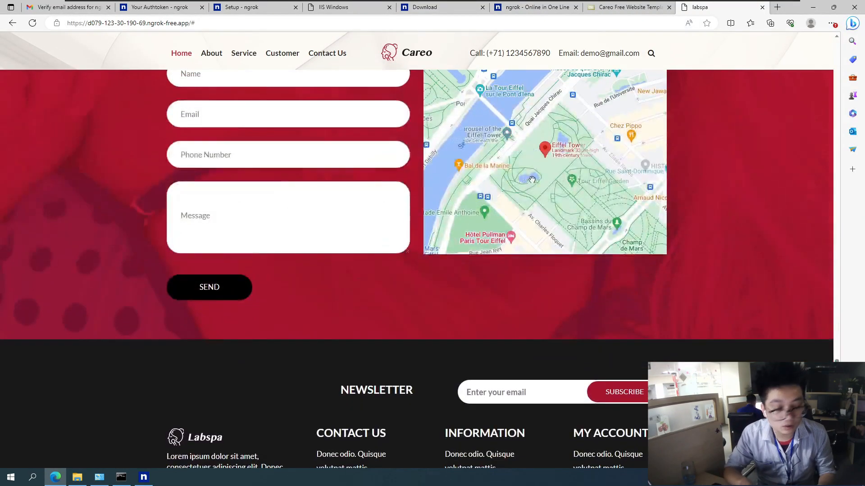
pyautogui.scroll(-3, 415, 252)
pyautogui.scroll(2, 376, 273)
pyautogui.scroll(6, 376, 273)
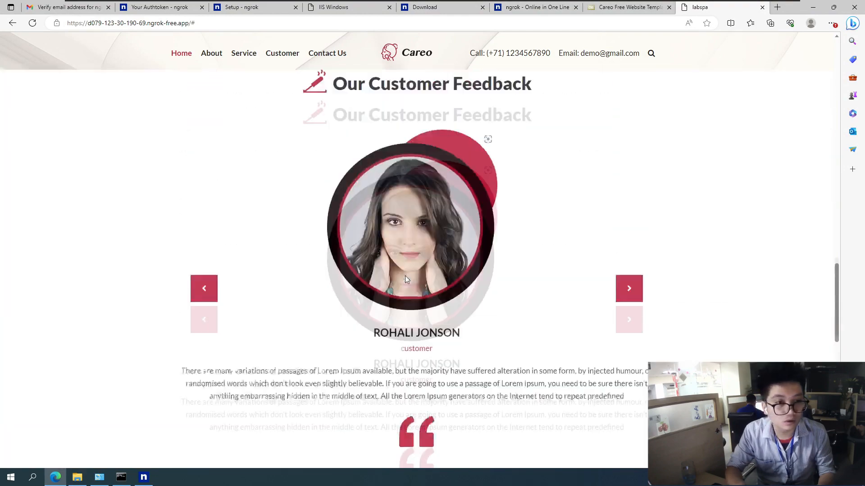